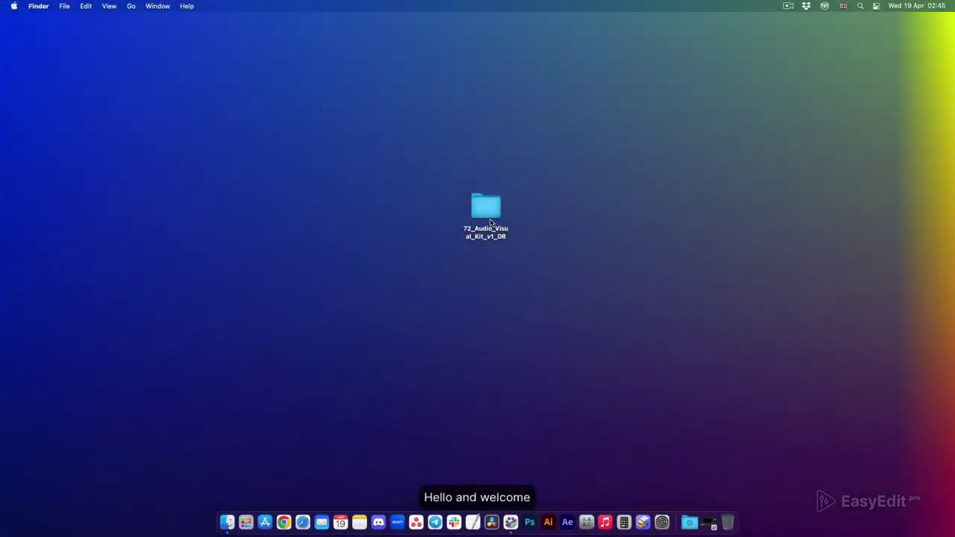
Open the 72_Audio_Visual_Kit_v1_DR folder and browse 01. Tutorial and 02. Compositions Preview
left_click(484, 214)
double_click(483, 214)
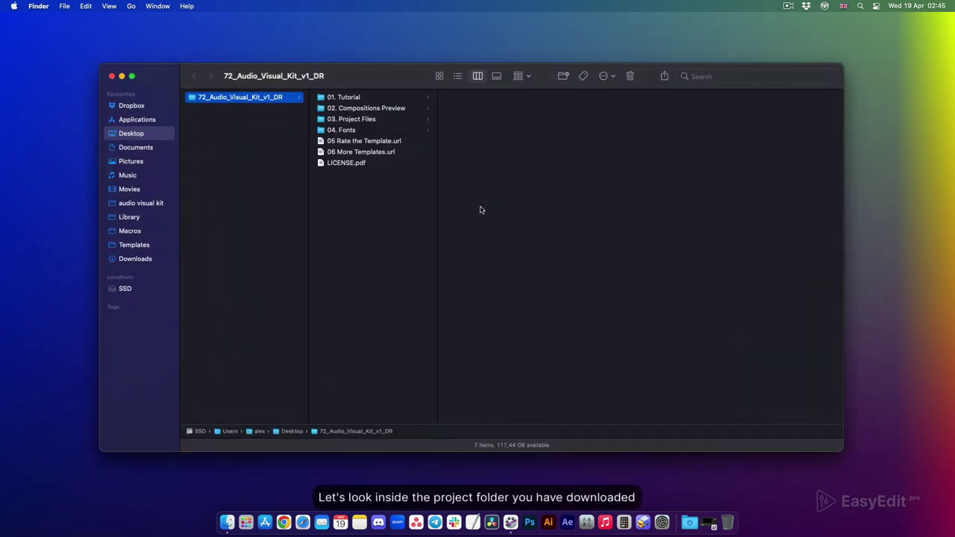
left_click(351, 98)
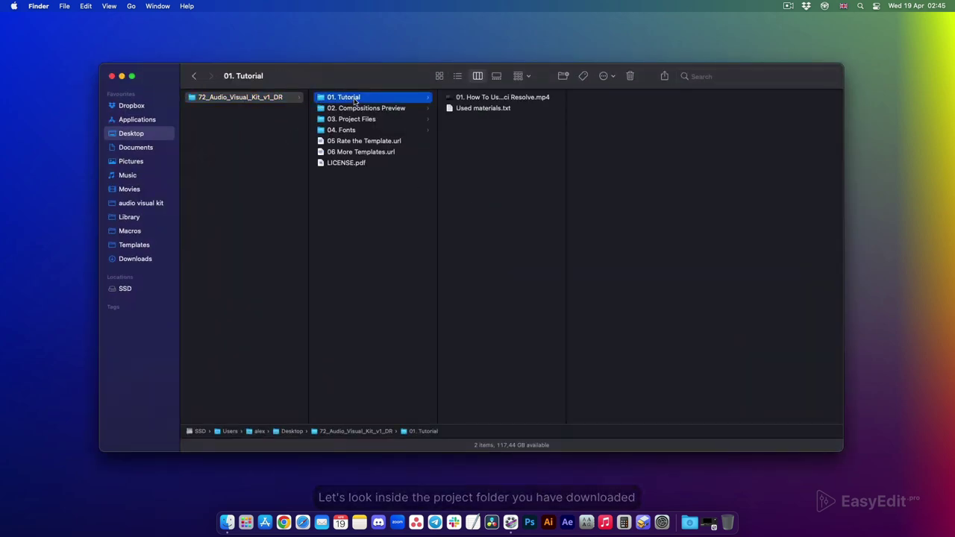
left_click(403, 109)
left_click(482, 101)
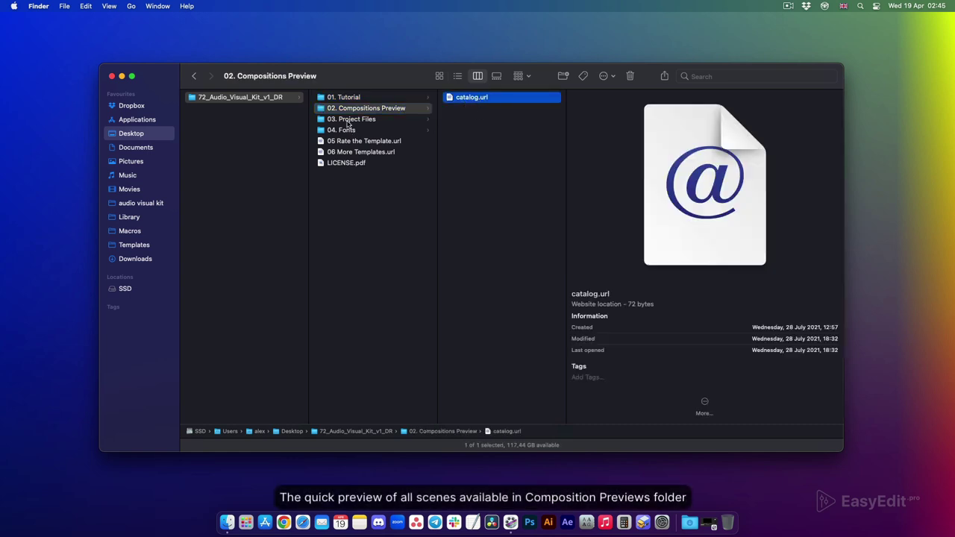
Browse 03. Project Files, its .drfx bundle, assets and Sound FX, then 04. Fonts
left_click(346, 121)
left_click_drag(565, 124, 601, 126)
left_click(514, 98)
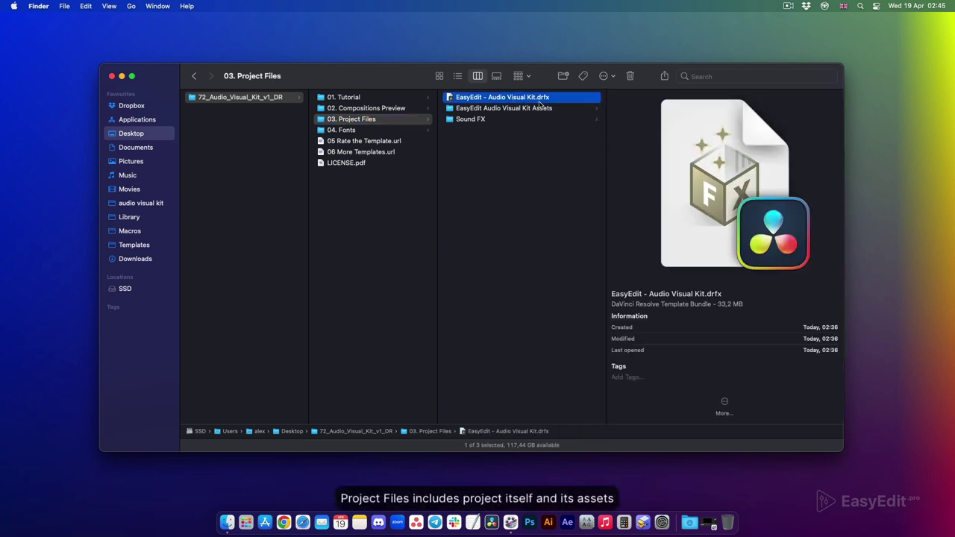
left_click(536, 108)
left_click(490, 121)
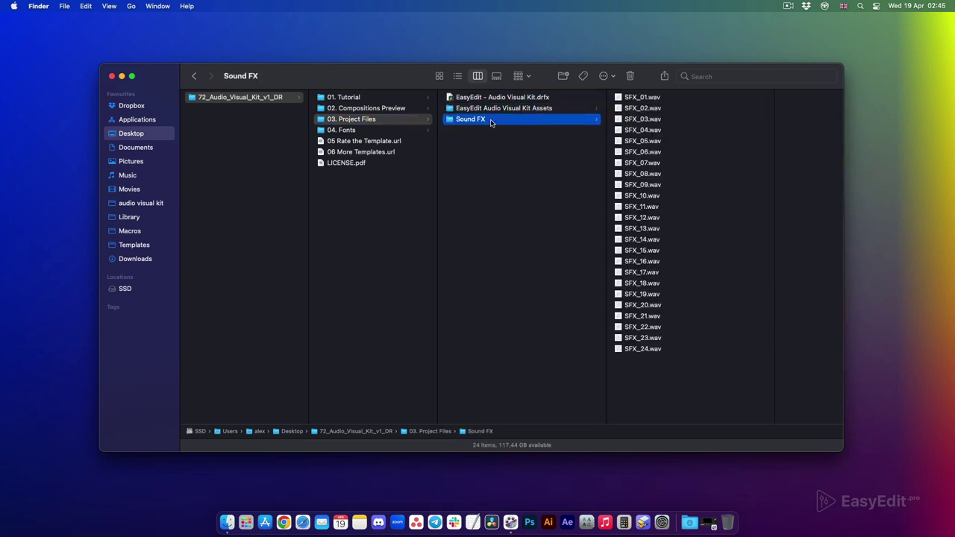
left_click(369, 131)
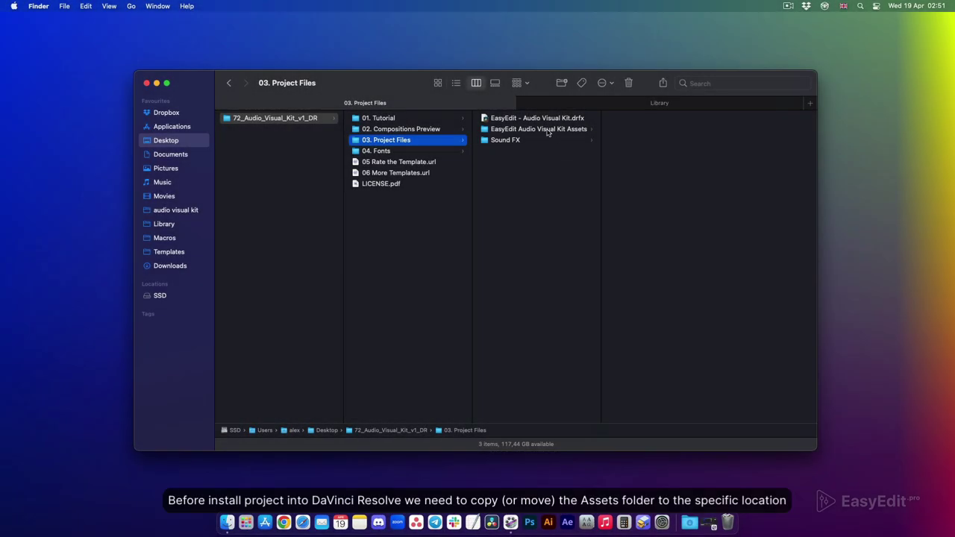
Copy the EasyEdit Audio Visual Kit Assets folder and paste it into Fusion > Library
left_click(545, 129)
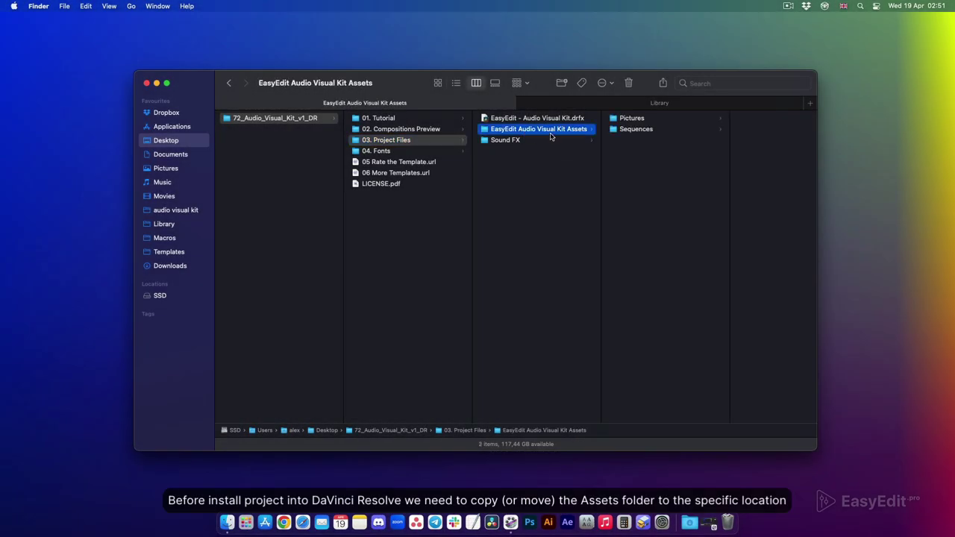
right_click(551, 131)
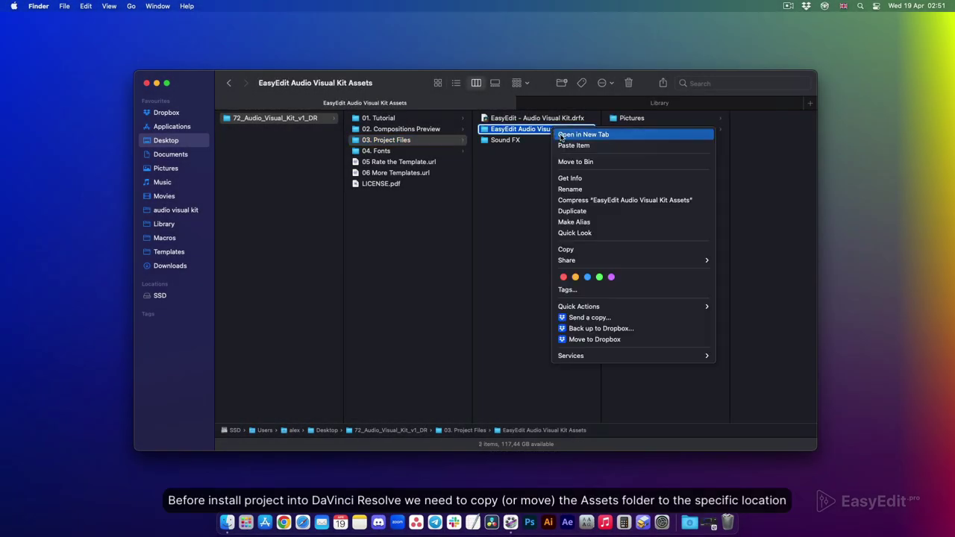
left_click(589, 249)
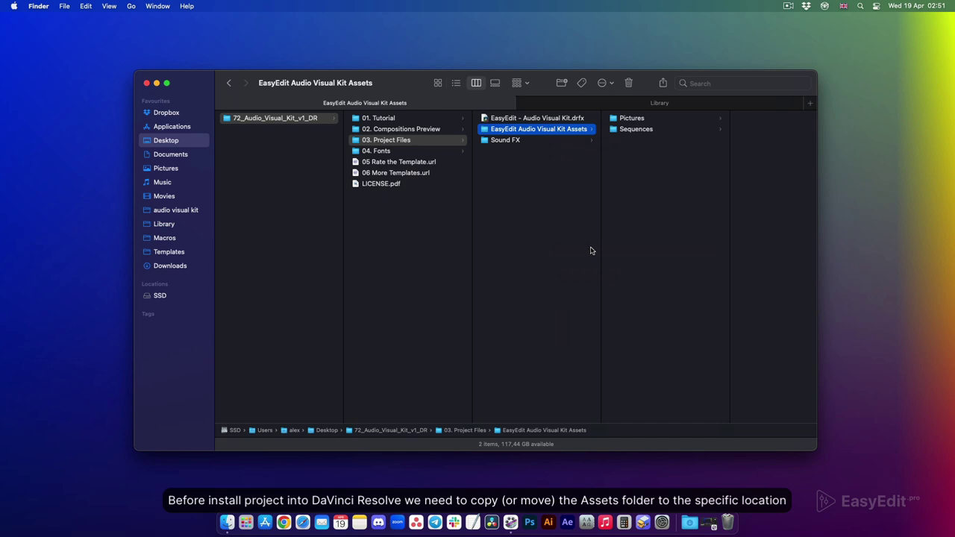
left_click(569, 107)
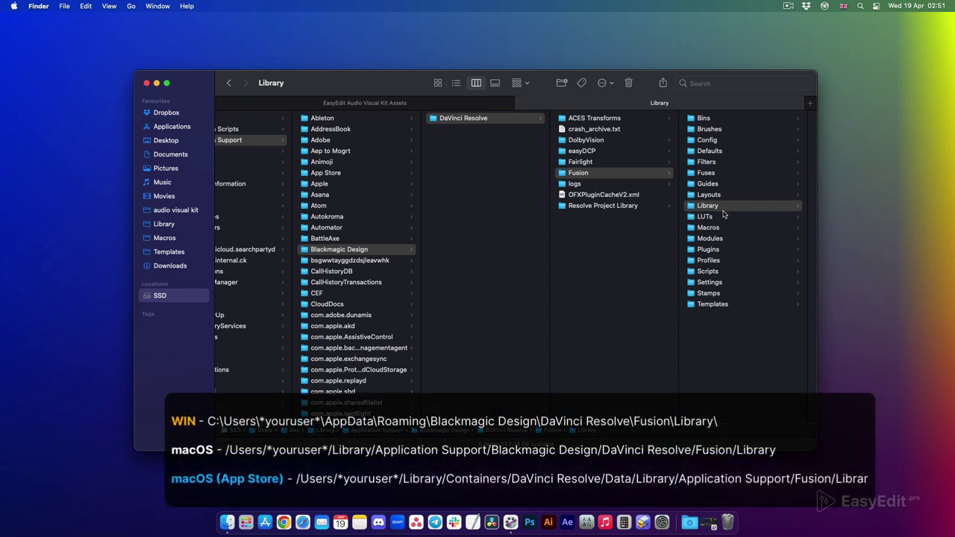
left_click(709, 206)
right_click(720, 175)
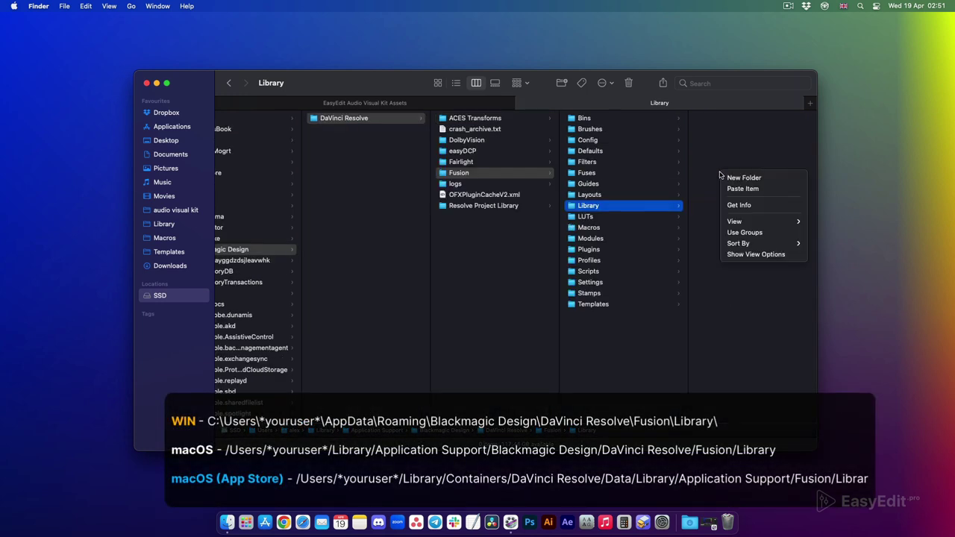
left_click(741, 188)
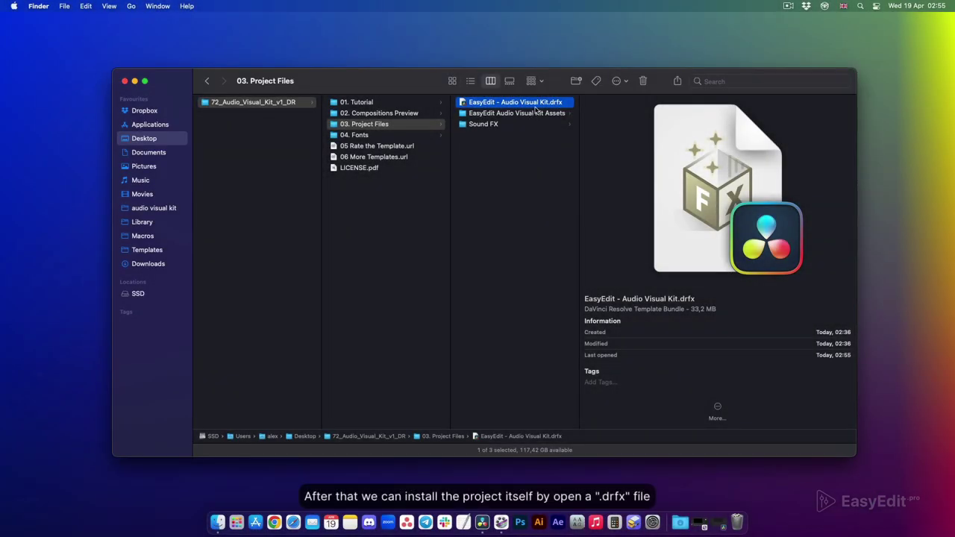
Open EasyEdit - Audio Visual Kit.drfx in DaVinci Resolve and confirm Install
right_click(537, 106)
left_click(553, 106)
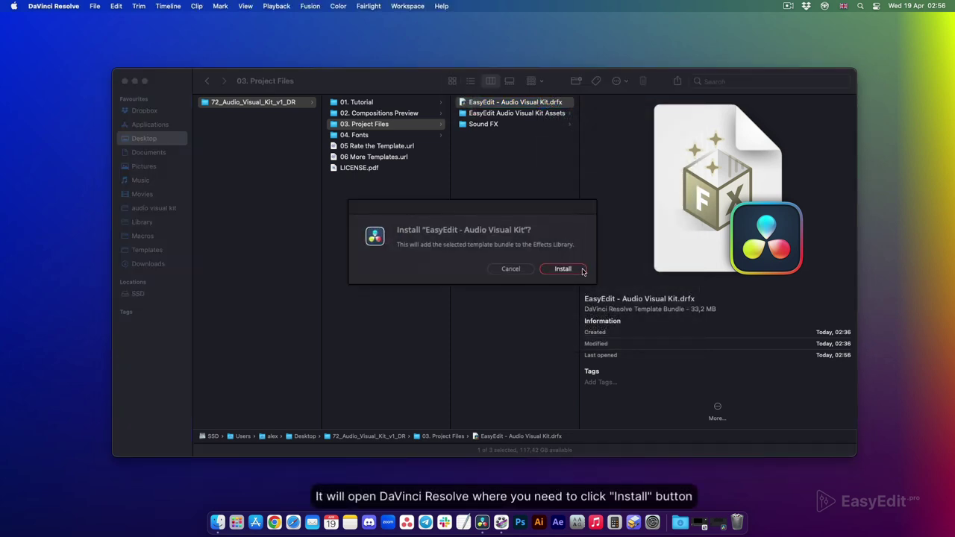
left_click(582, 271)
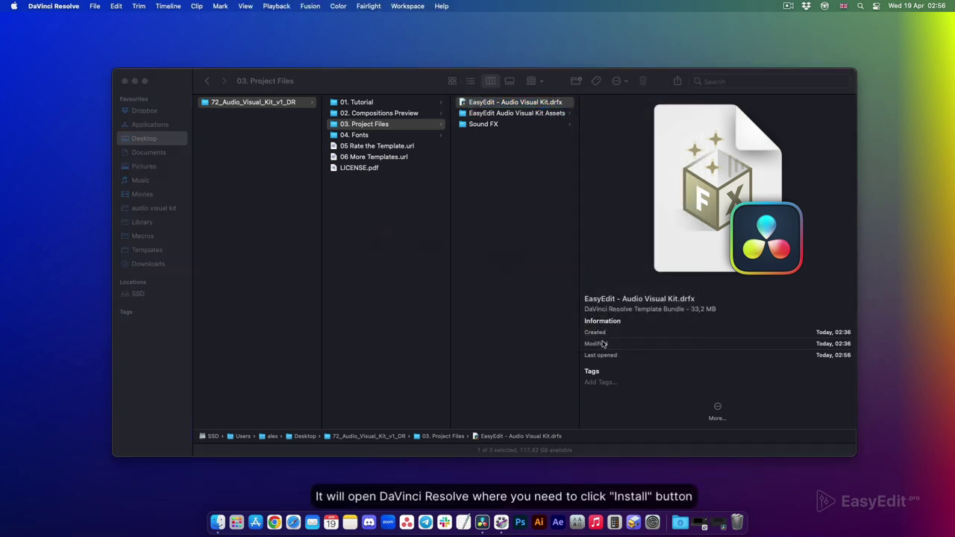
Show Titles > Audio Visual Kit v1 - EasyEdit > 01. Audio Visualisation in a wider, full-height Effects library
left_click(720, 526)
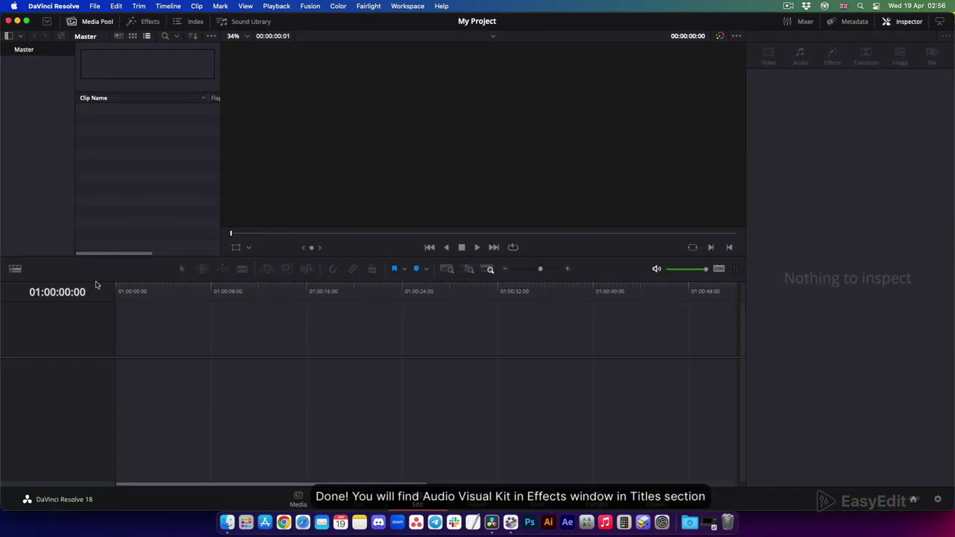
left_click(141, 23)
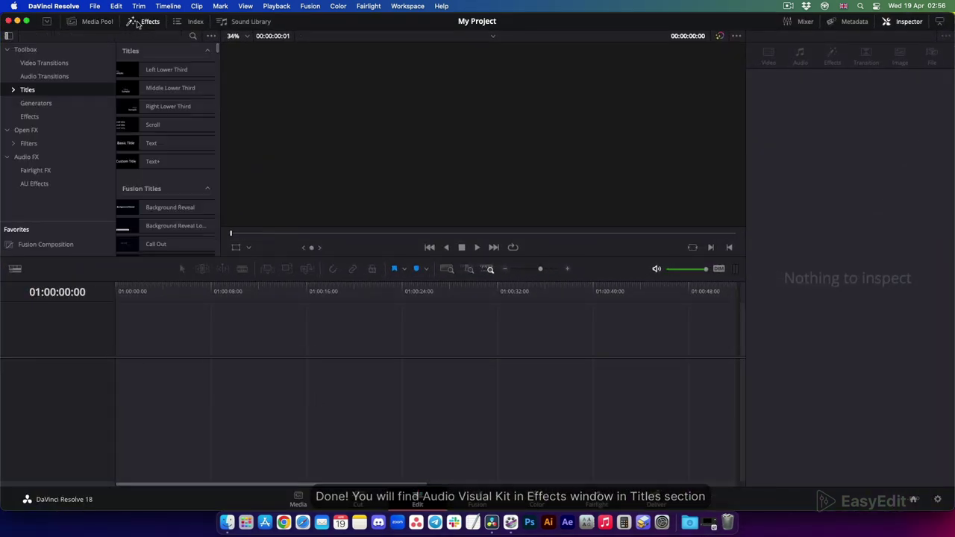
left_click(12, 91)
left_click(19, 104)
left_click(59, 116)
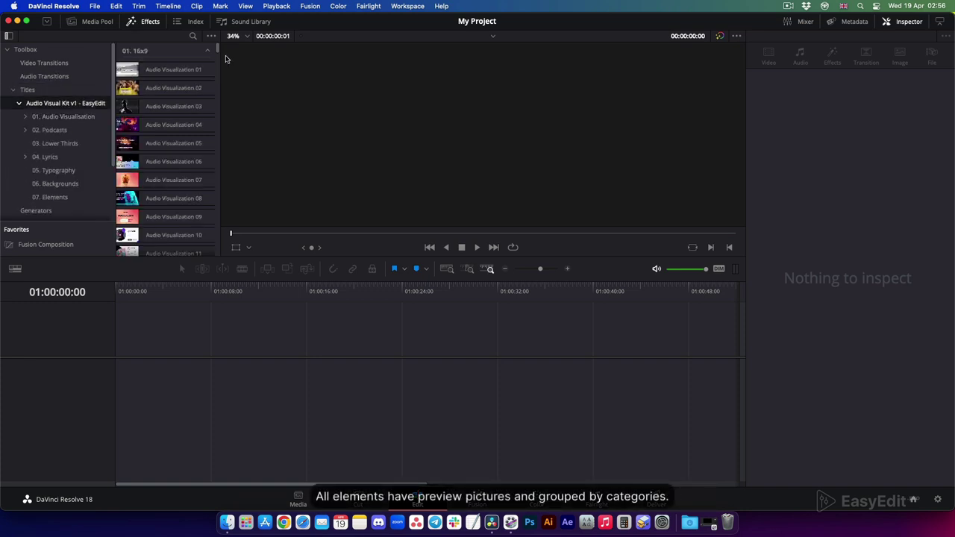
left_click_drag(220, 55, 309, 55)
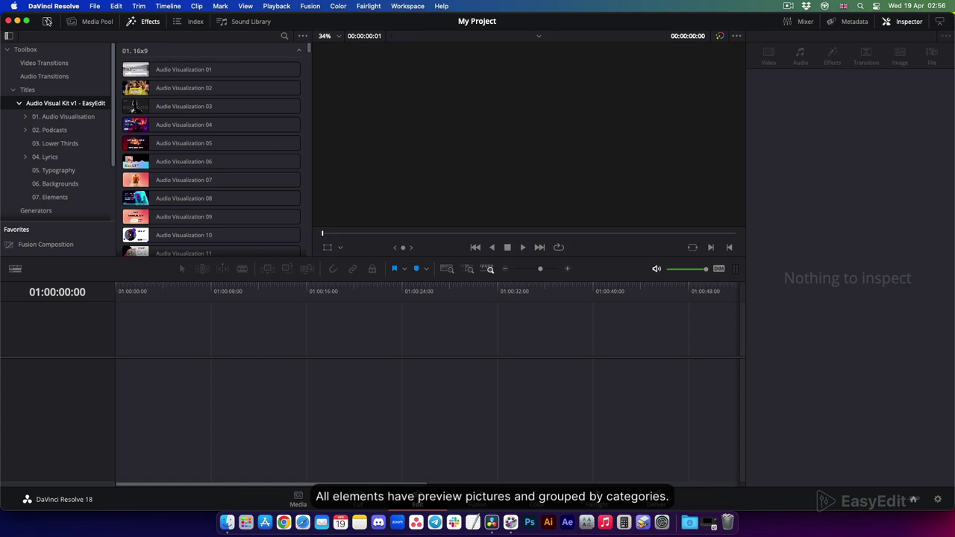
left_click(47, 22)
left_click_drag(306, 57, 313, 296)
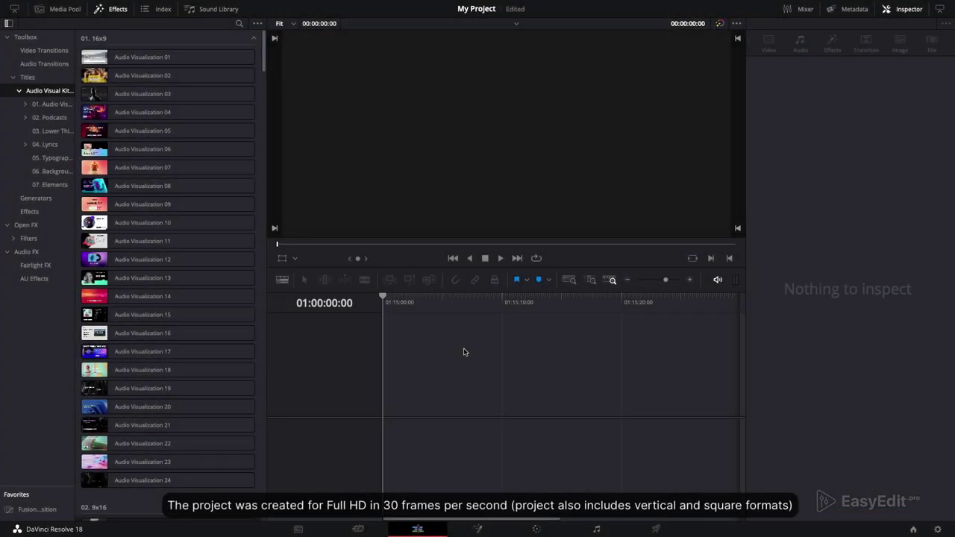
Set the timeline frame rate to 30 in Project Settings and save
left_click(938, 531)
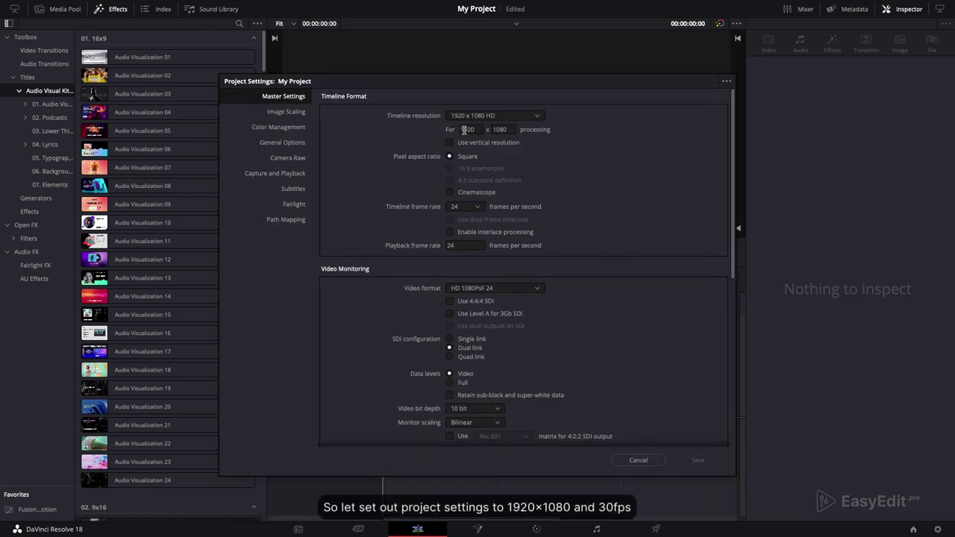
left_click(478, 209)
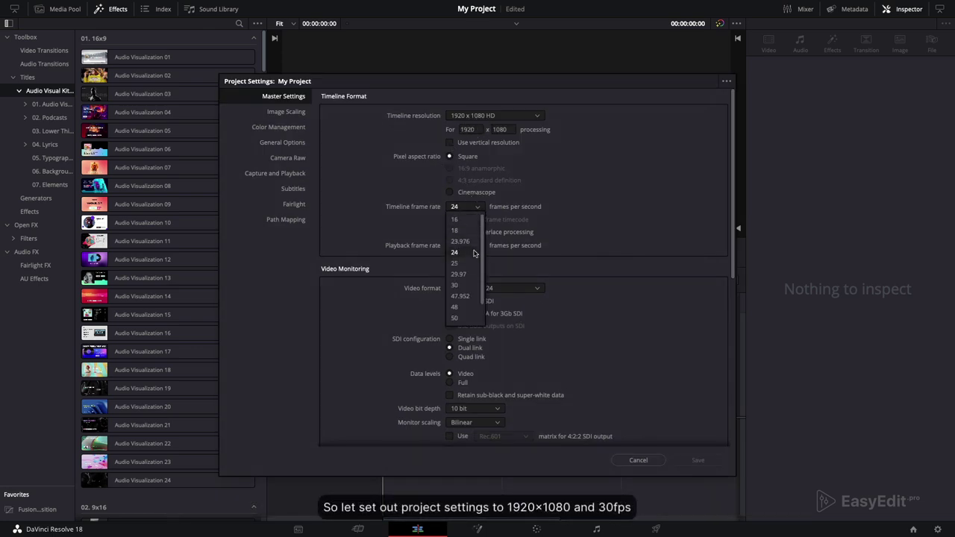
left_click(463, 290)
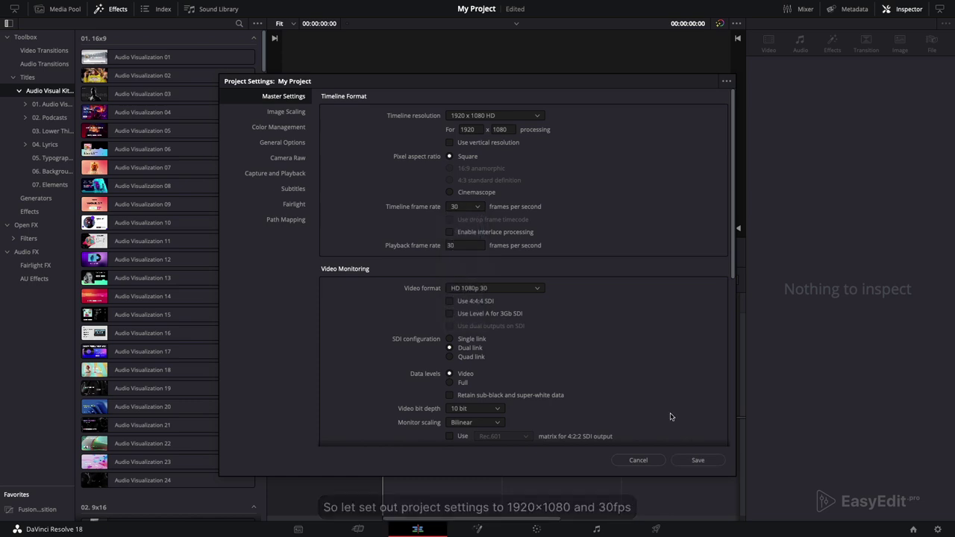
left_click(693, 462)
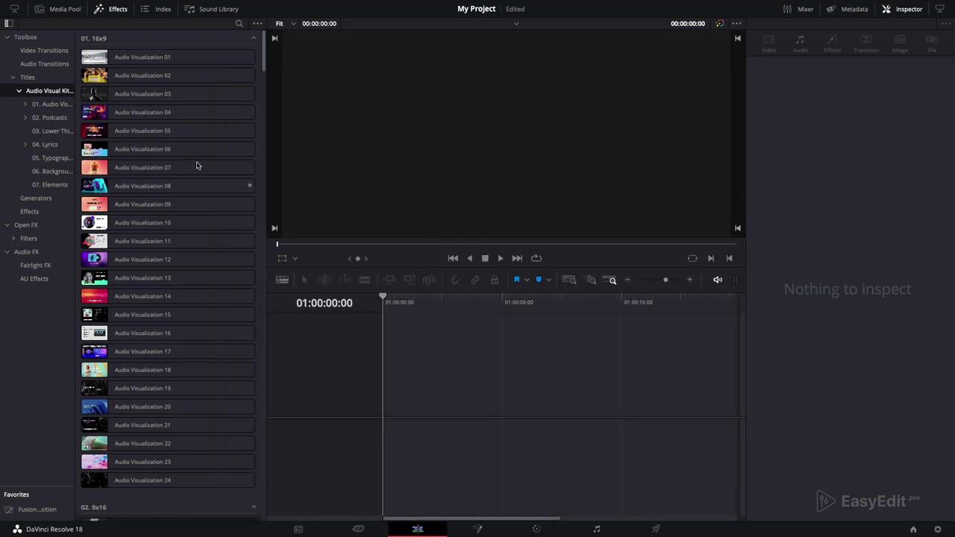
Create a new Timeline 1 from the Media Pool with default tracks
left_click(63, 9)
right_click(148, 152)
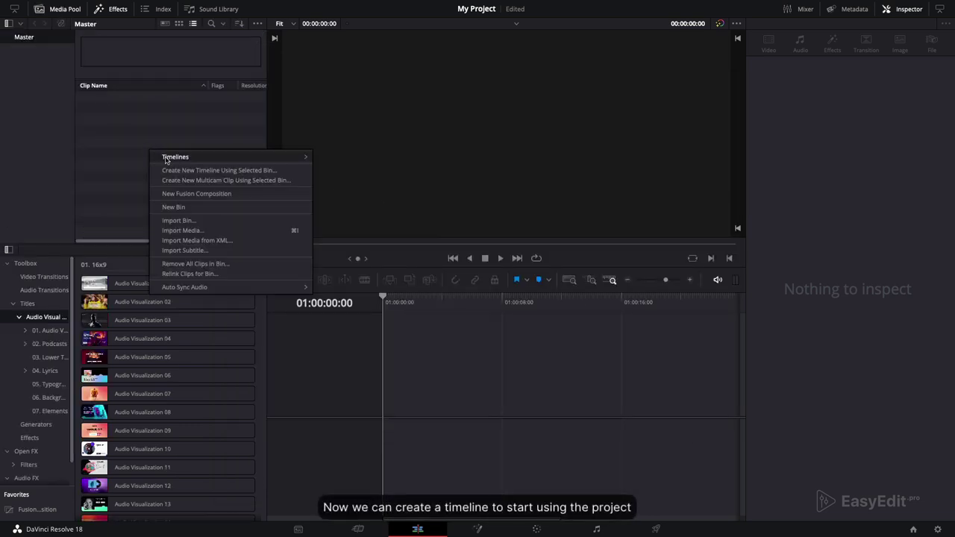
mouse_move(284, 156)
left_click(332, 158)
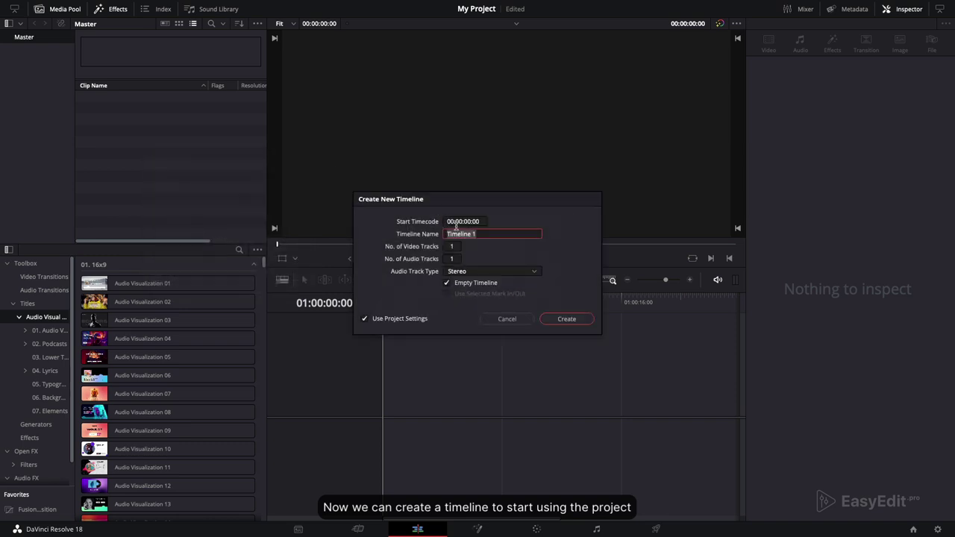
left_click(566, 319)
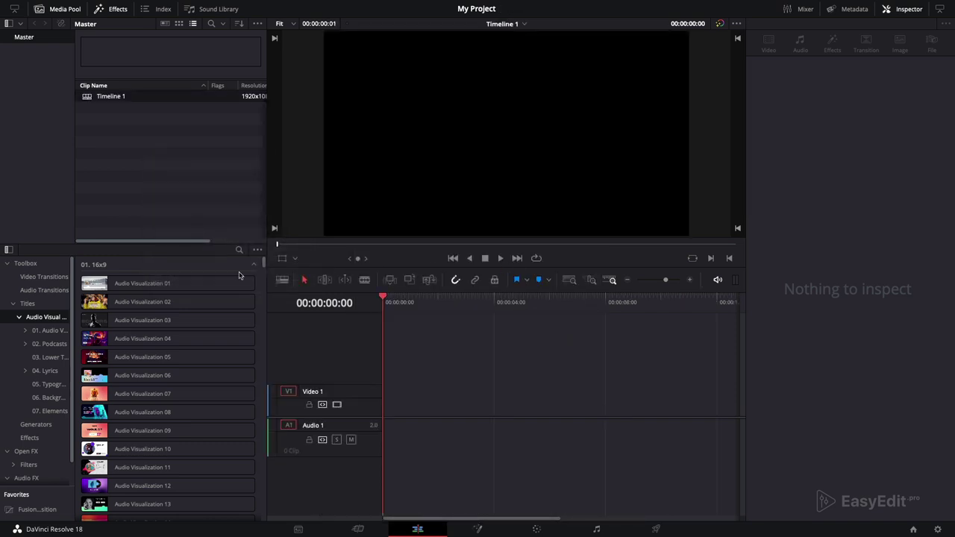
mouse_move(146, 286)
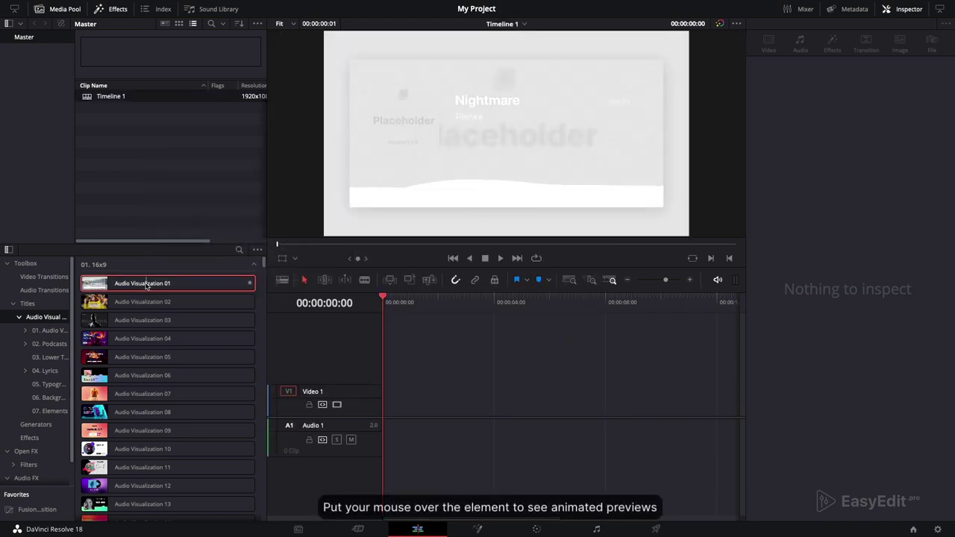
mouse_move(161, 323)
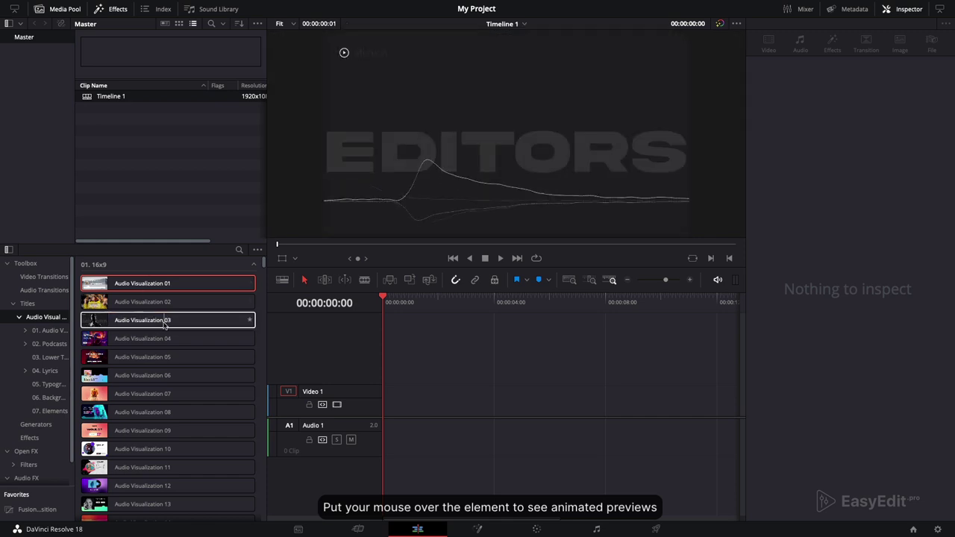
mouse_move(168, 376)
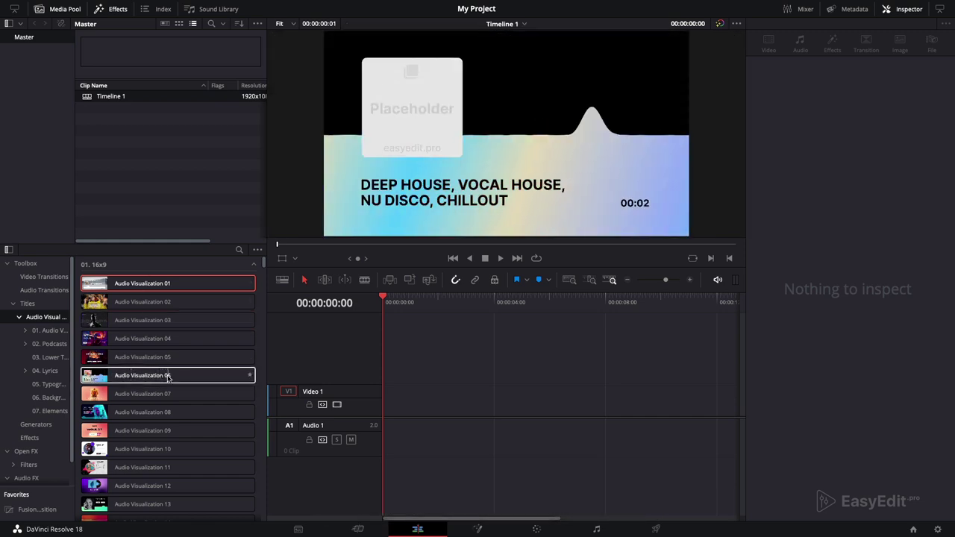
mouse_move(148, 398)
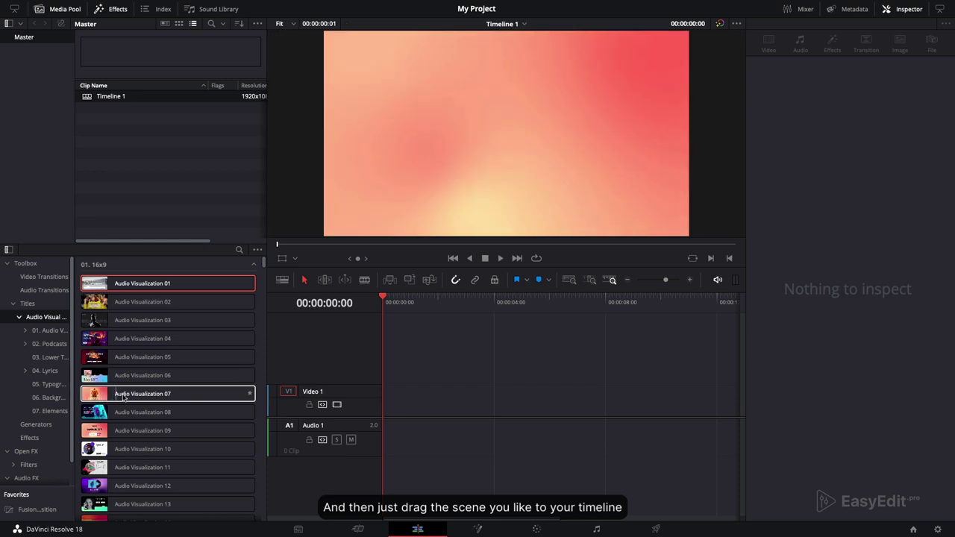
Place Audio Visualization 07 on Video 1 and change its clip duration to 00:05:11:25
left_click_drag(149, 399, 385, 402)
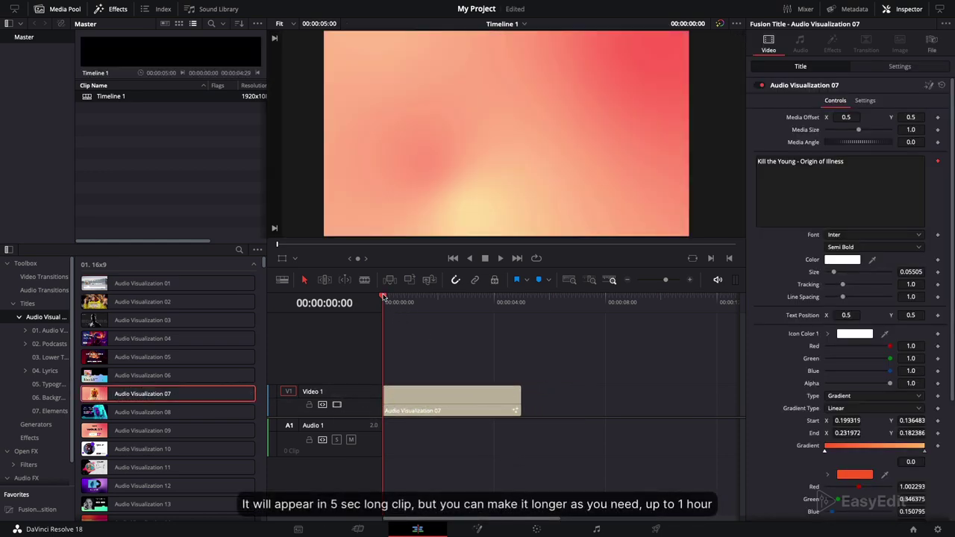
left_click_drag(384, 298, 479, 333)
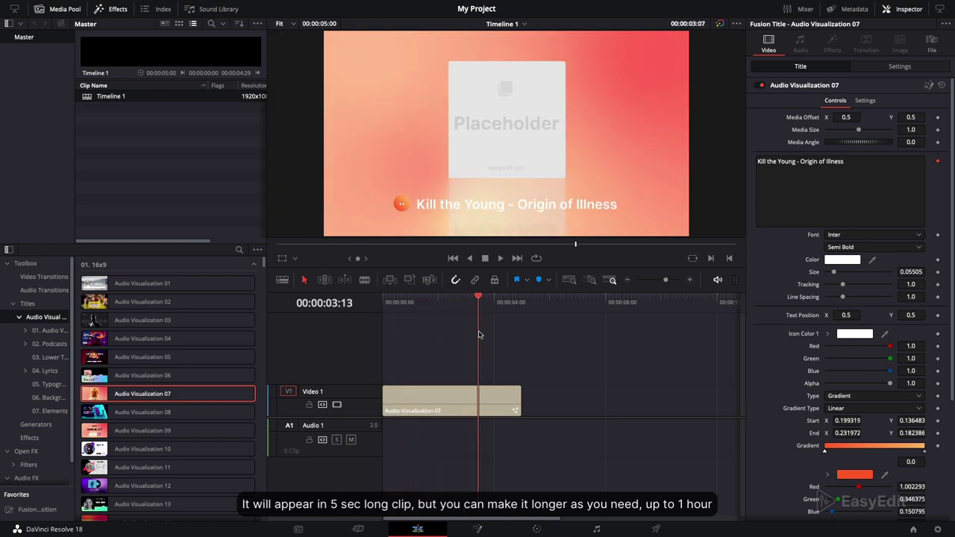
left_click(500, 397)
left_click_drag(517, 400, 709, 400)
right_click(616, 396)
left_click(646, 351)
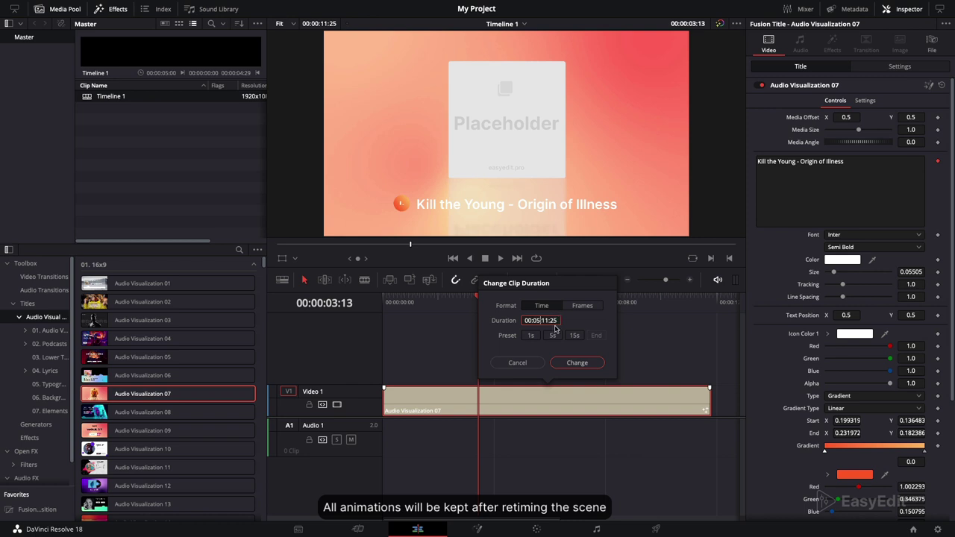
left_click(577, 363)
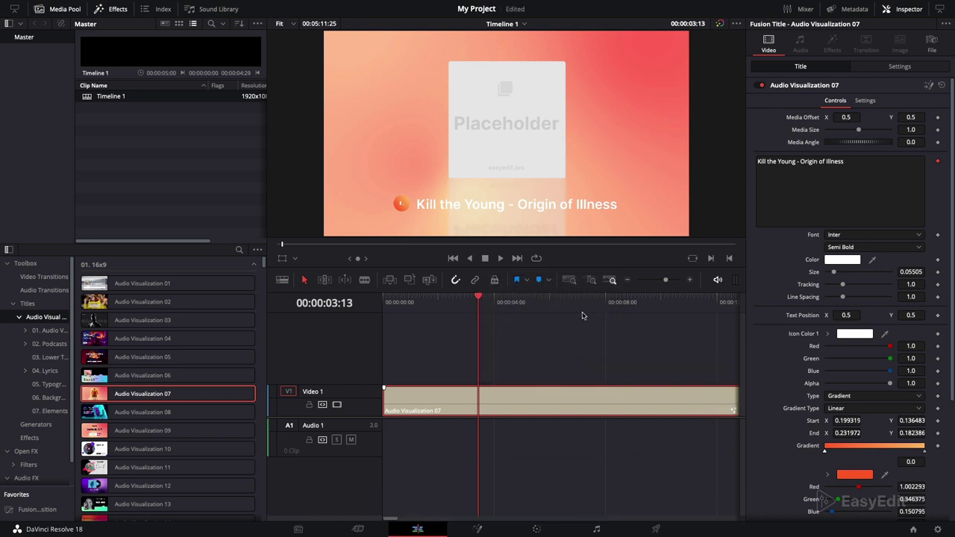
left_click(568, 280)
left_click_drag(389, 301, 382, 350)
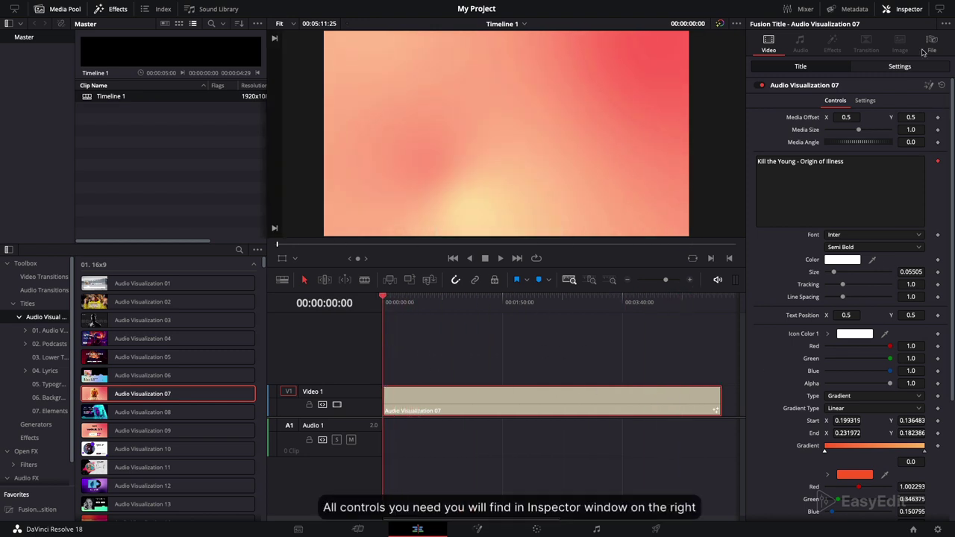
left_click(908, 9)
left_click(908, 9)
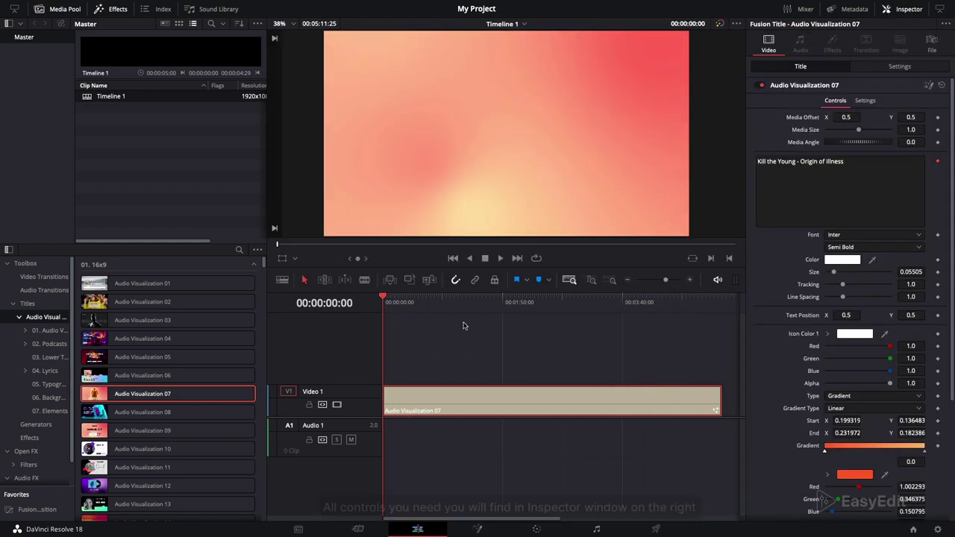
left_click(504, 305)
left_click(552, 304)
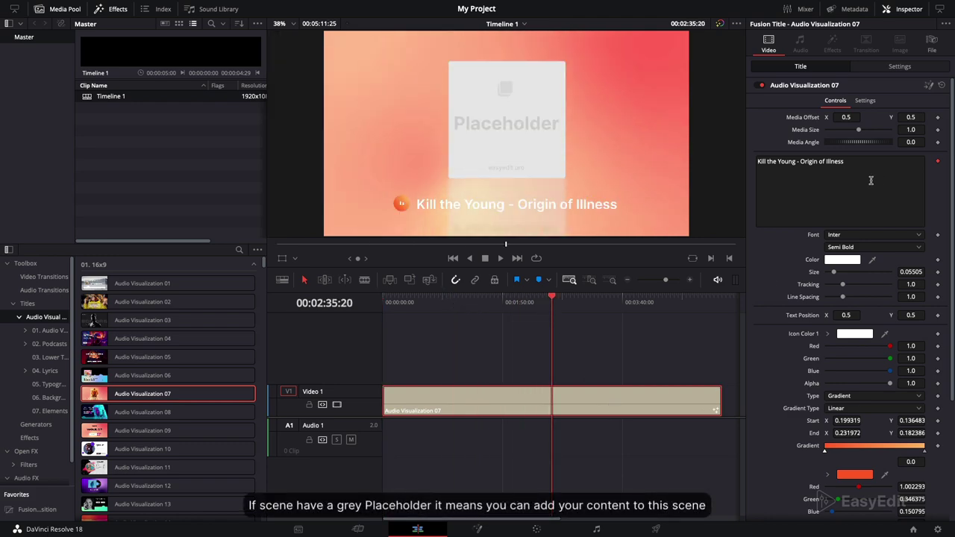
scroll(871, 179, "down", 5)
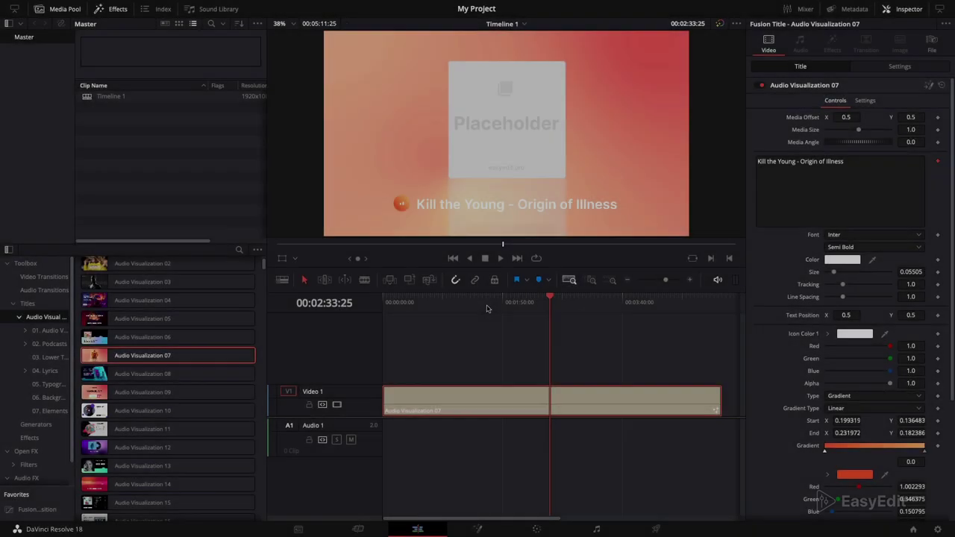
Import Pictures/cover_picture.jpg into the Media Pool, then open the selected title clip in Fusion
left_click(192, 168)
right_click(155, 170)
left_click(192, 249)
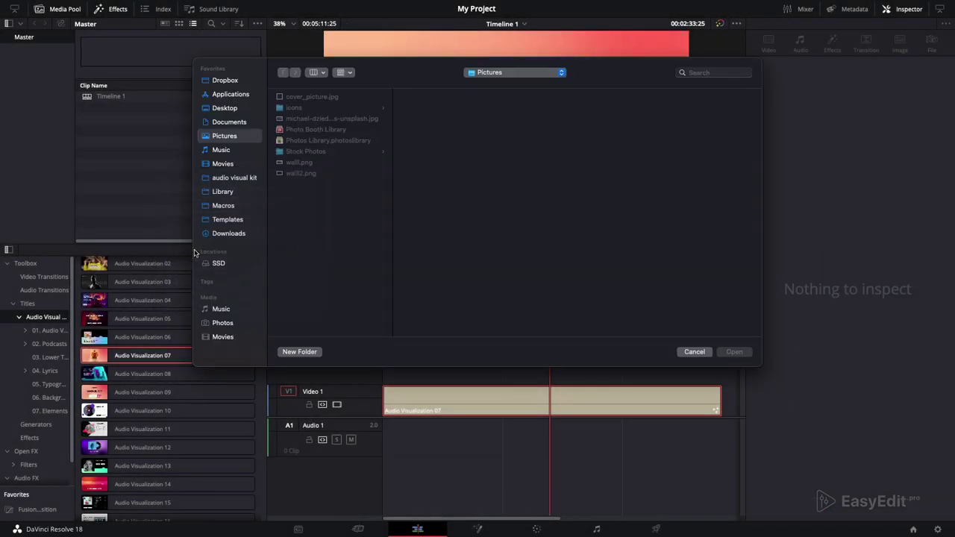
left_click(298, 97)
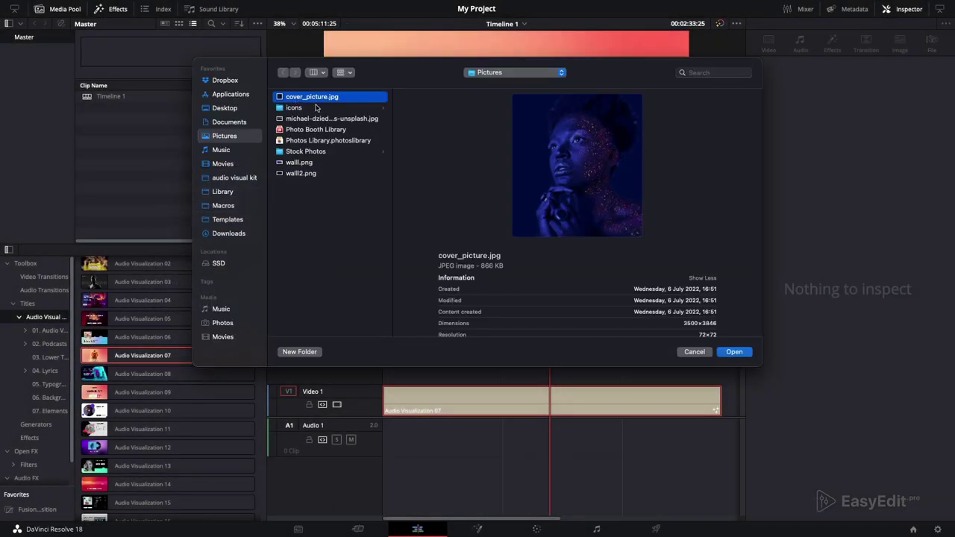
left_click(734, 352)
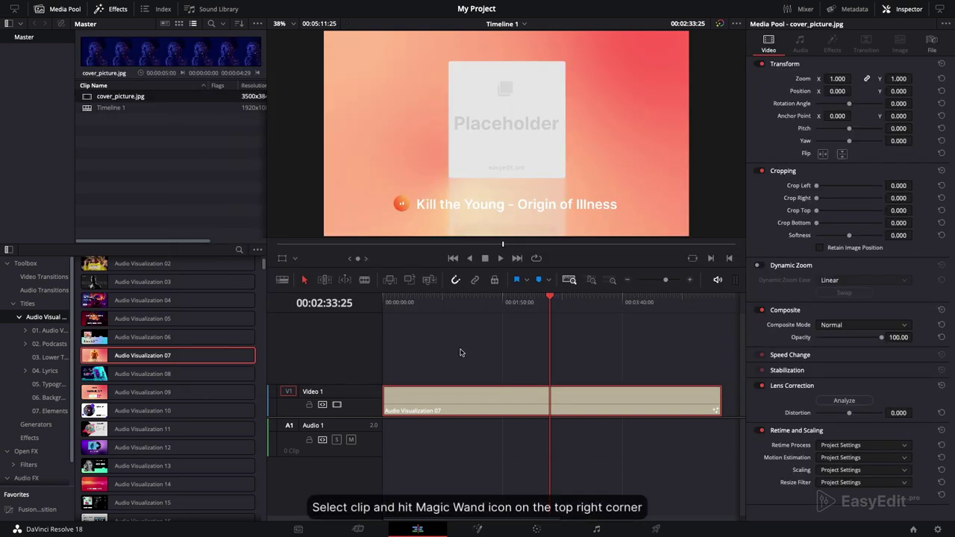
left_click(480, 400)
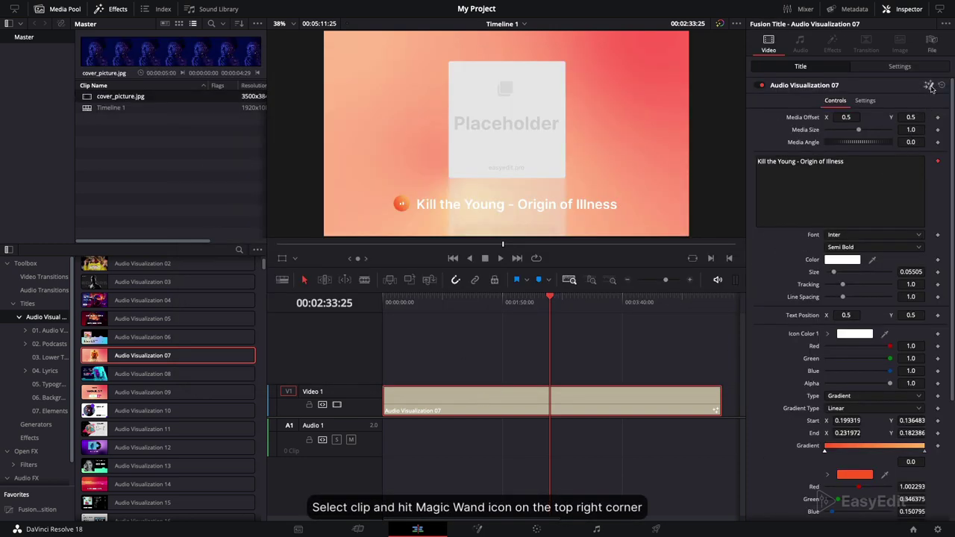
left_click(929, 86)
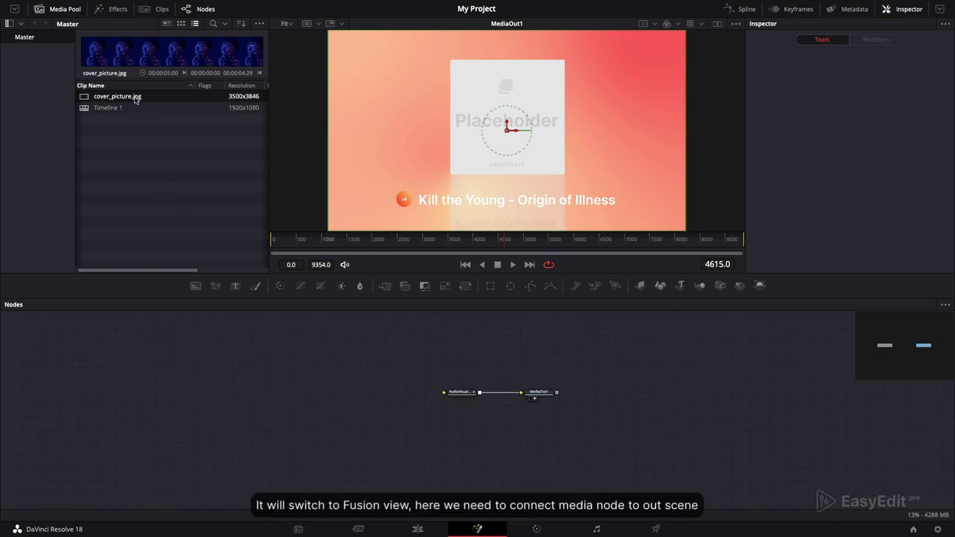
Add cover_picture.jpg as a MediaIn1 node and wire it into the AudioVisualization node's input
left_click_drag(135, 99, 364, 399)
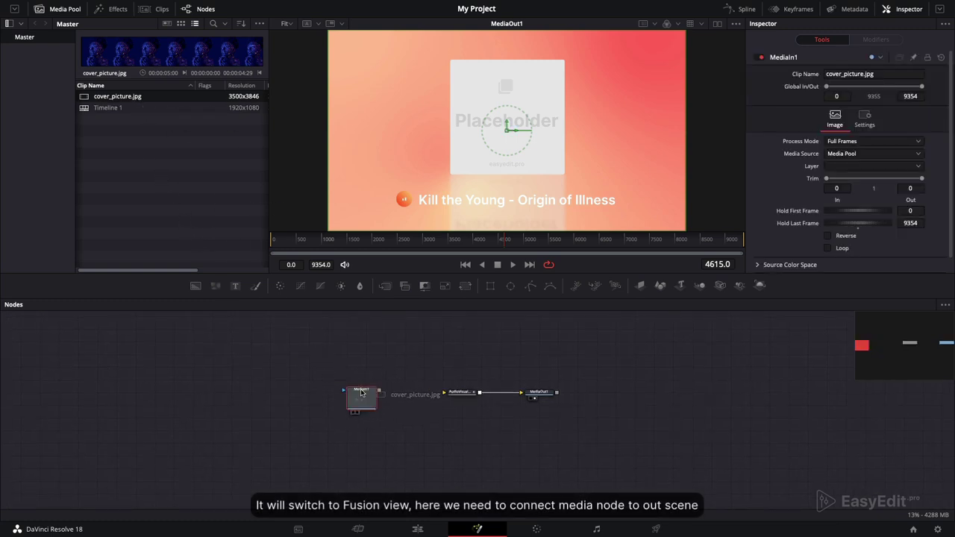
left_click(399, 404)
scroll(474, 401, "up", 5)
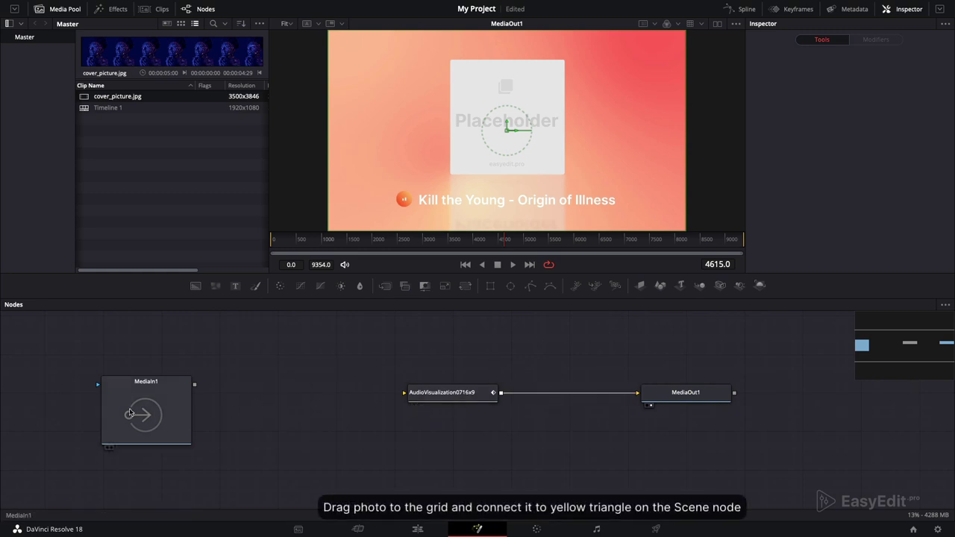
left_click_drag(132, 412, 214, 430)
left_click_drag(280, 404, 404, 393)
left_click_drag(236, 441, 238, 431)
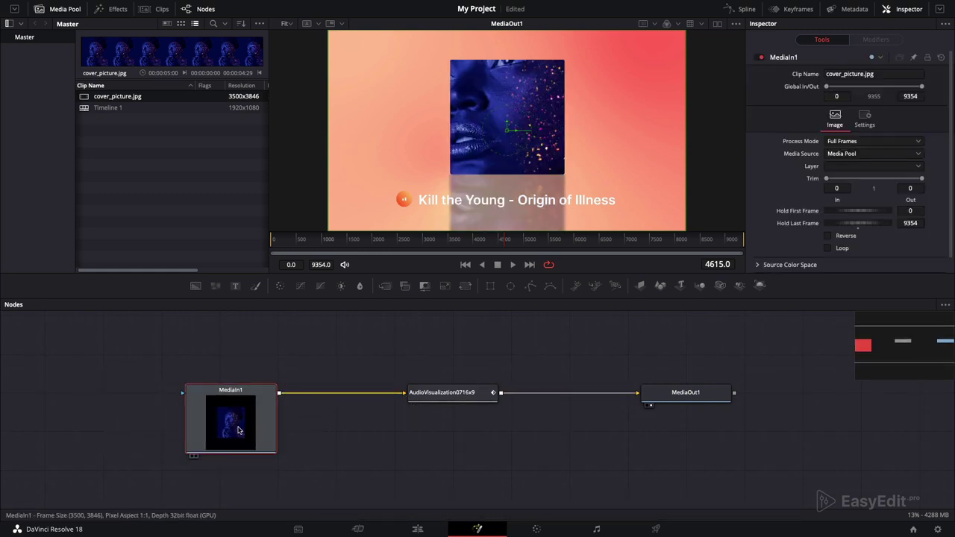
Set the title's Media Size to 0.38 and Media Offset Y to 0.506, then play to check
left_click(444, 397)
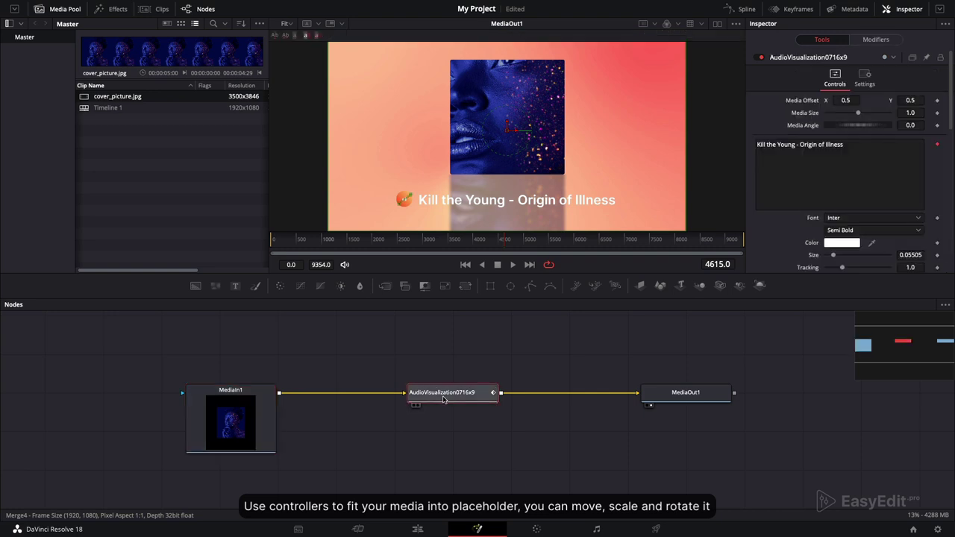
left_click(942, 23)
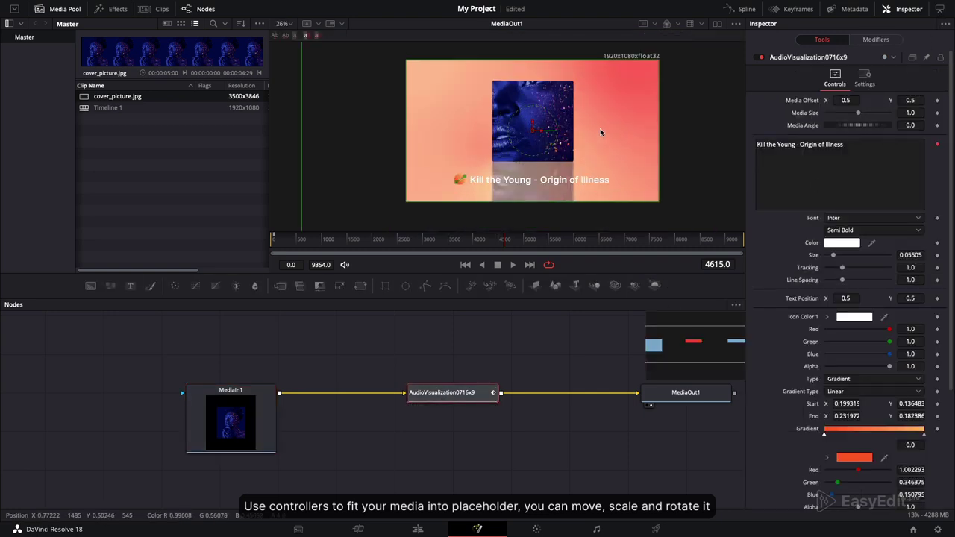
left_click_drag(858, 113, 838, 117)
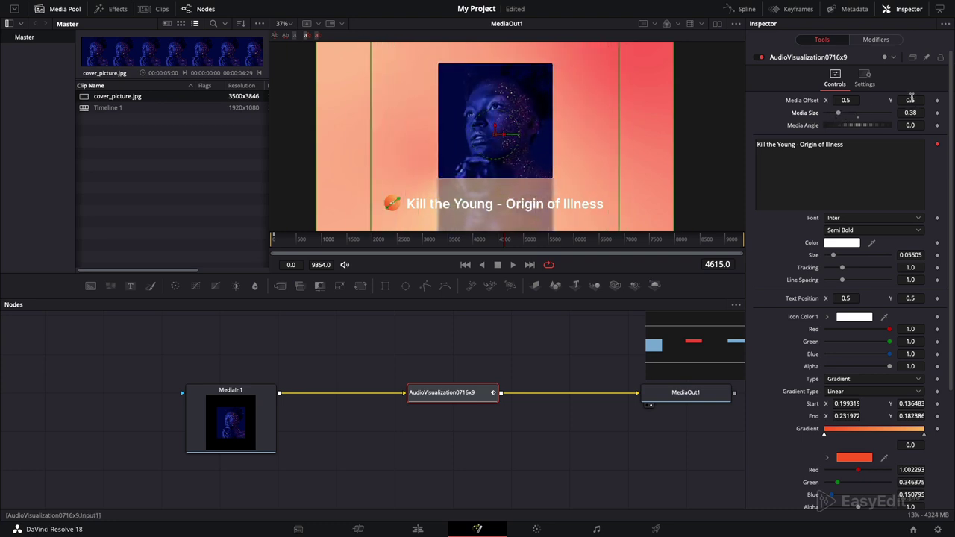
left_click_drag(911, 99, 917, 99)
key("space")
left_click(407, 353)
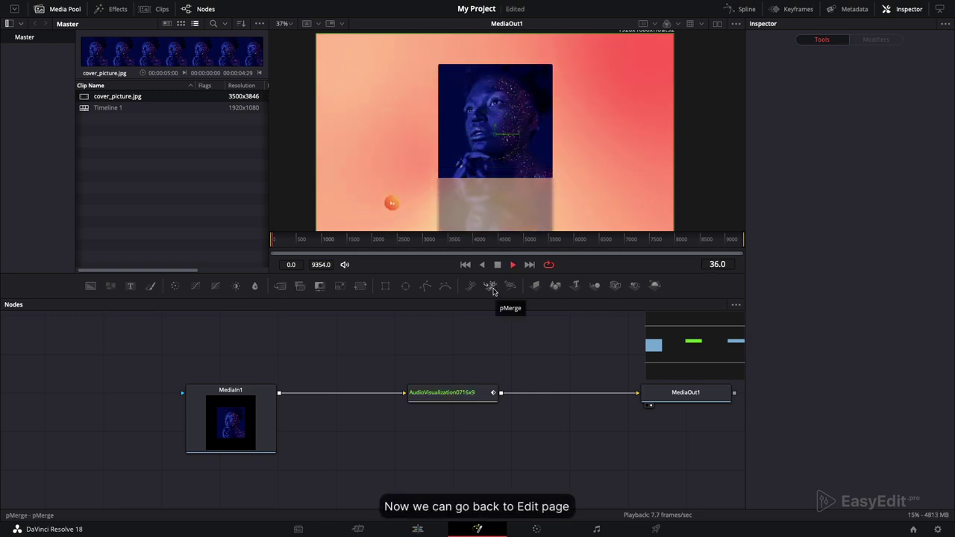
On the Edit page, tilt the cover photo to a Media Angle of 2.6
left_click(418, 529)
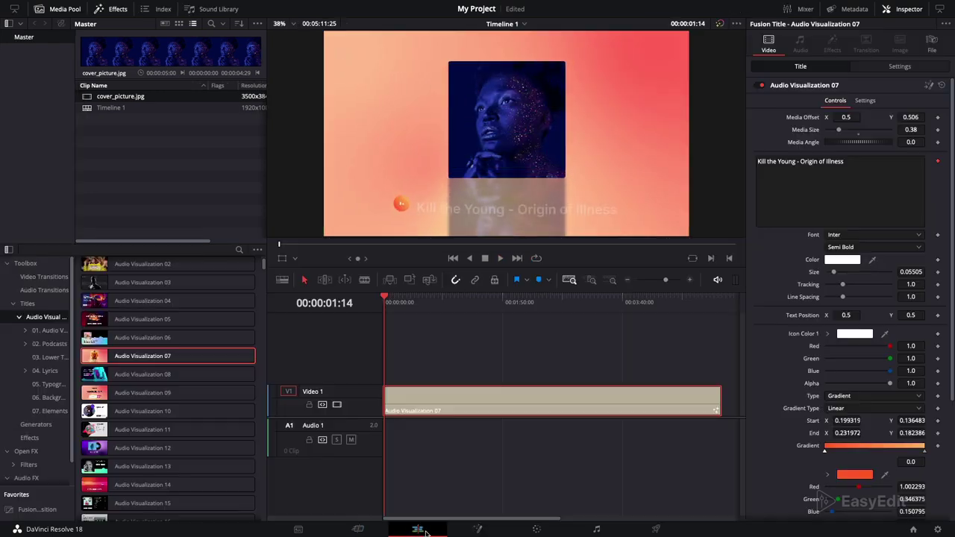
left_click_drag(386, 299, 509, 302)
mouse_move(859, 142)
left_mouse_down()
mouse_move(872, 142)
mouse_move(861, 144)
left_mouse_up()
Replace the title text with 'Type Any Text You Want'
scroll(832, 223, "down", 2)
scroll(833, 223, "up", 2)
triple_click(872, 169)
type("Type Any Text You Want")
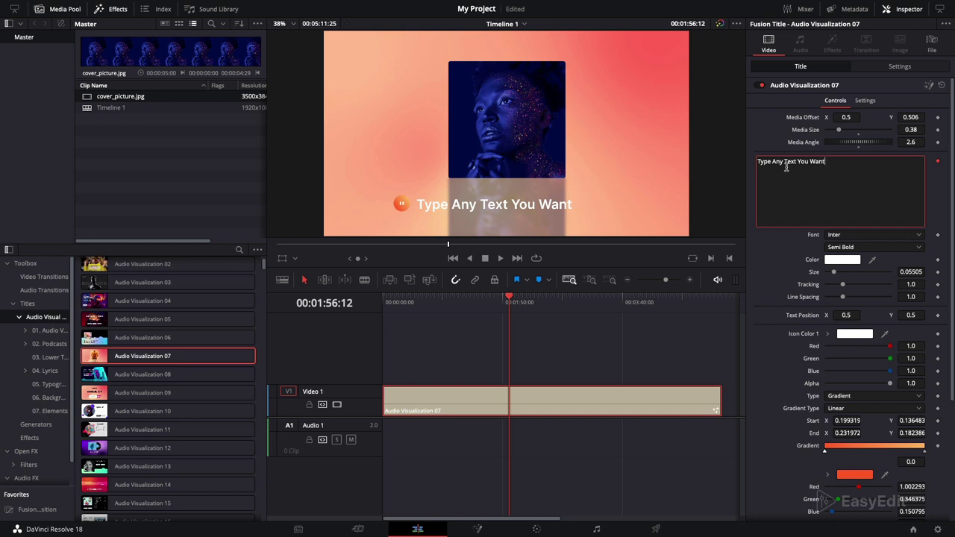
Try a light purple tint on the title text, then set it back to white
left_click(837, 264)
mouse_move(746, 176)
left_mouse_down()
mouse_move(744, 163)
mouse_move(748, 174)
left_mouse_up()
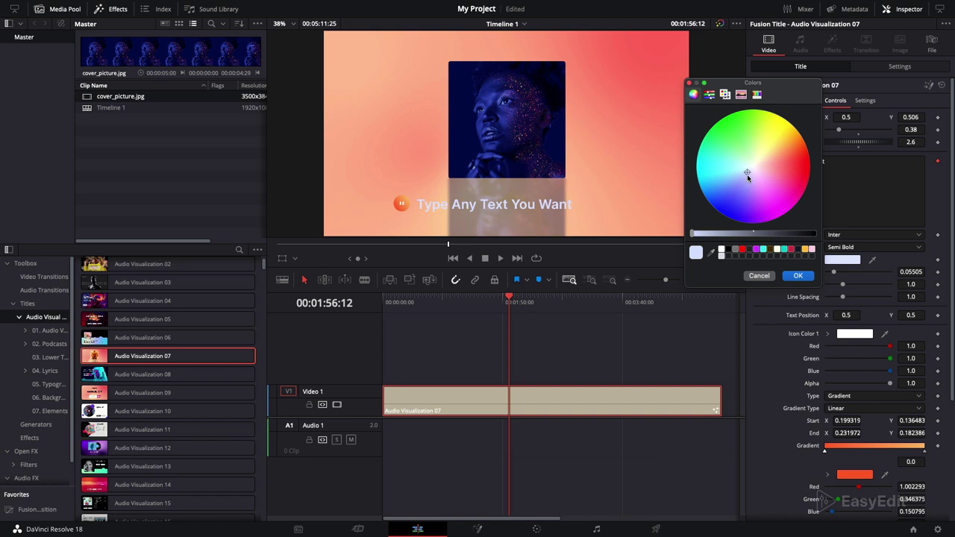
left_click(723, 250)
left_click(798, 275)
scroll(878, 350, "down", 5)
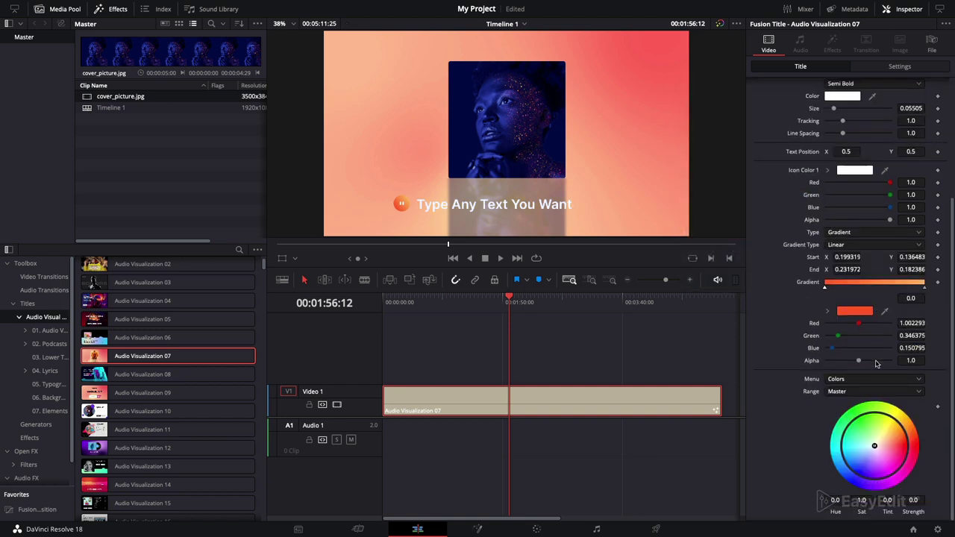
Sample blue from the cover photo for the icon gradient's first colour
left_click(856, 312)
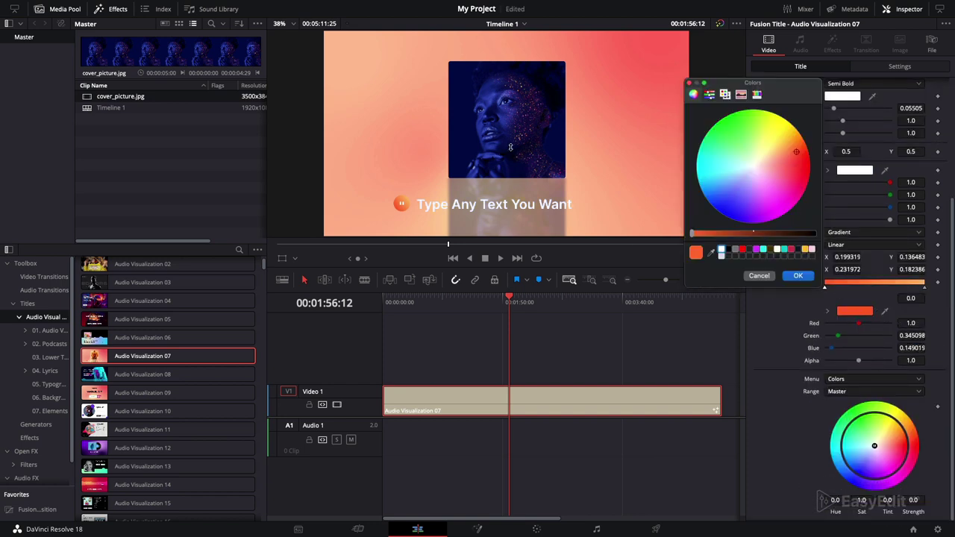
left_click(711, 252)
left_click(485, 99)
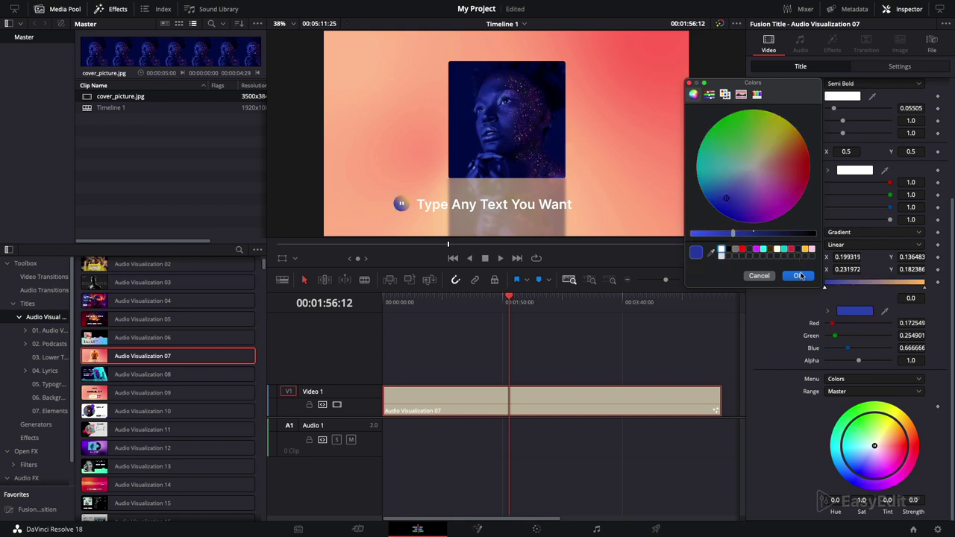
left_click(799, 276)
Set the gradient's other stop to the cover photo's dark blue and shift the background hue to purple
left_click(926, 288)
left_click(883, 312)
left_click(849, 312)
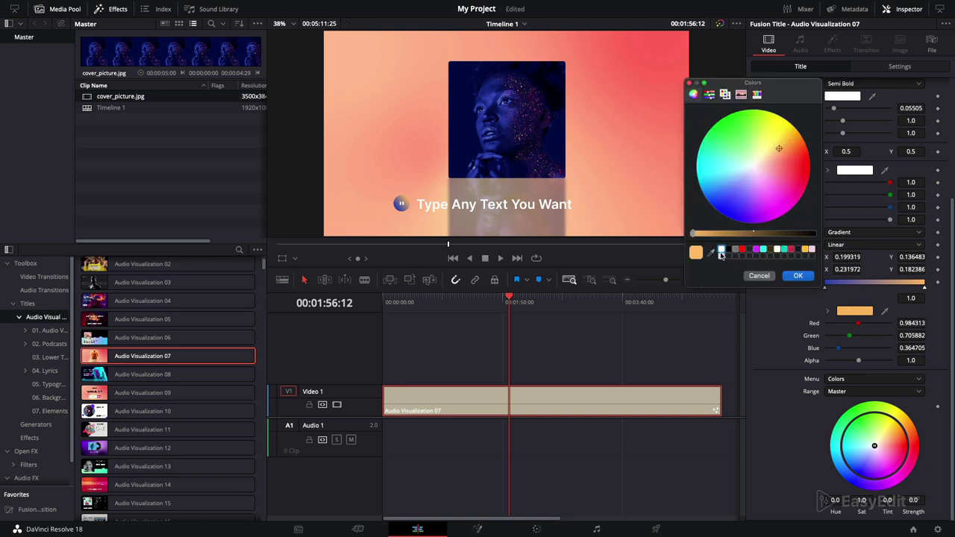
left_click(712, 252)
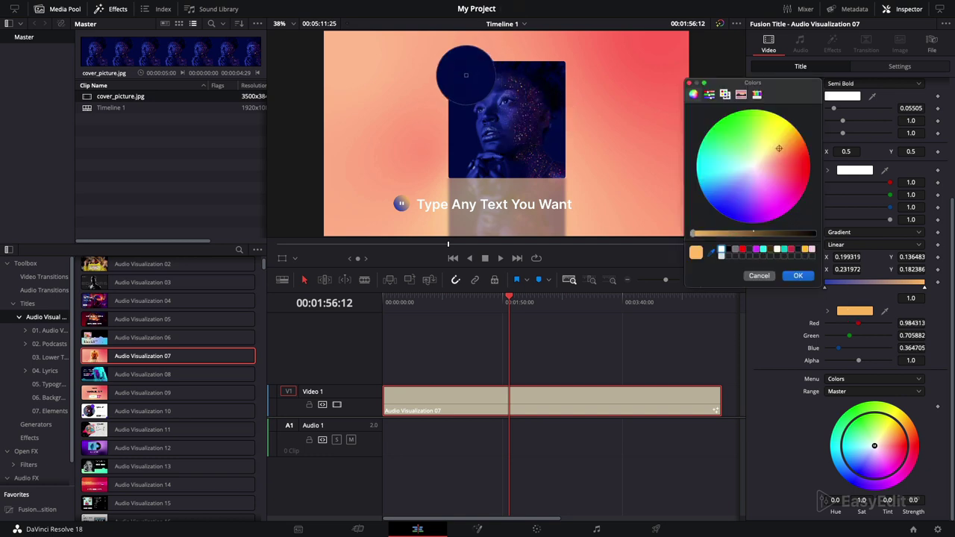
left_click(466, 75)
left_click(799, 276)
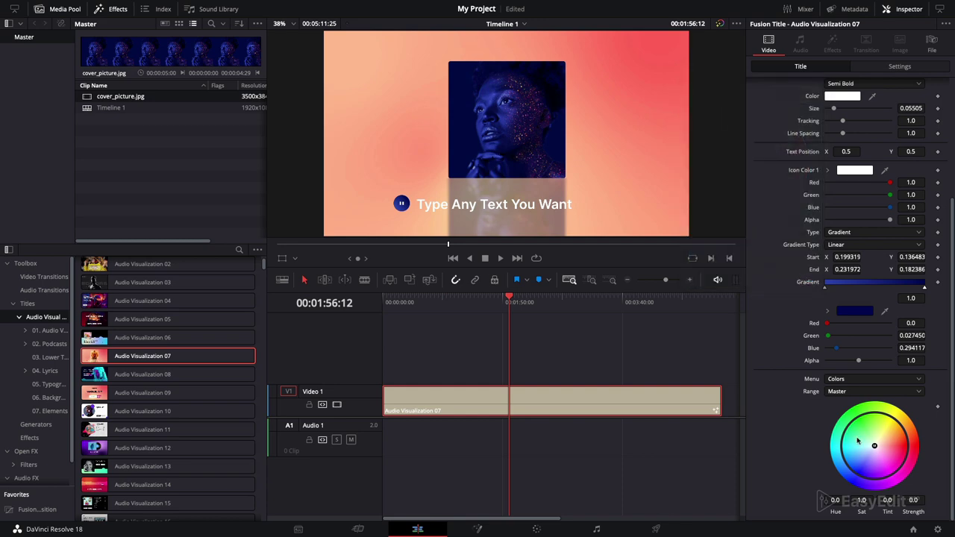
mouse_move(835, 500)
left_mouse_down()
mouse_move(824, 500)
mouse_move(832, 500)
left_mouse_up()
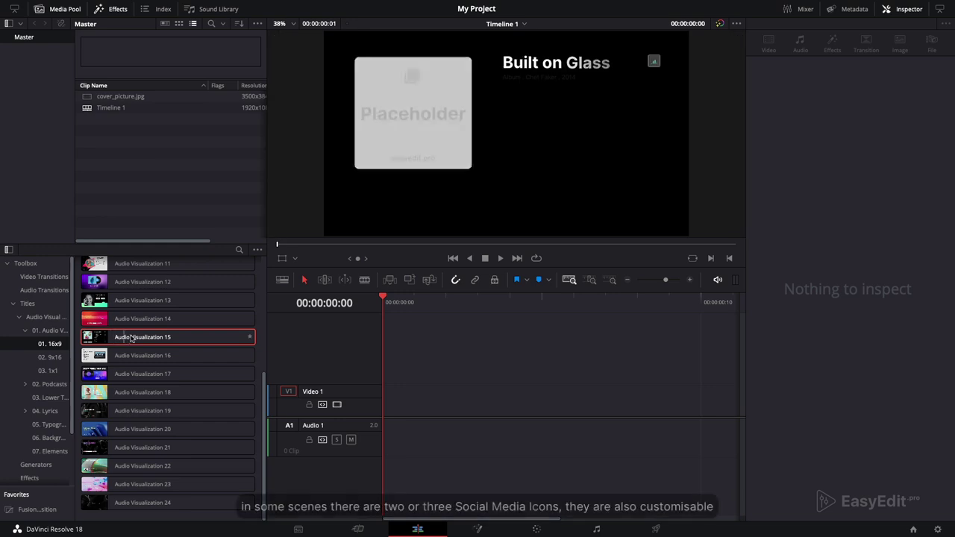
Place Audio Visualization 15 on Video 1 and lengthen the clip to about 12 seconds
left_click_drag(130, 338, 409, 407)
left_click_drag(392, 335, 396, 399)
left_click_drag(388, 302, 692, 302)
left_click(700, 406)
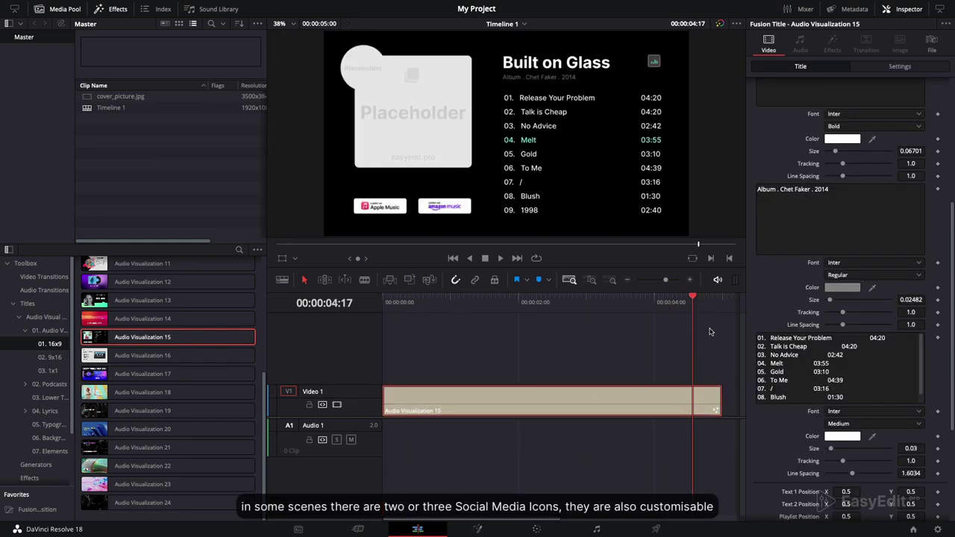
left_click_drag(720, 402, 724, 403)
left_click(514, 302)
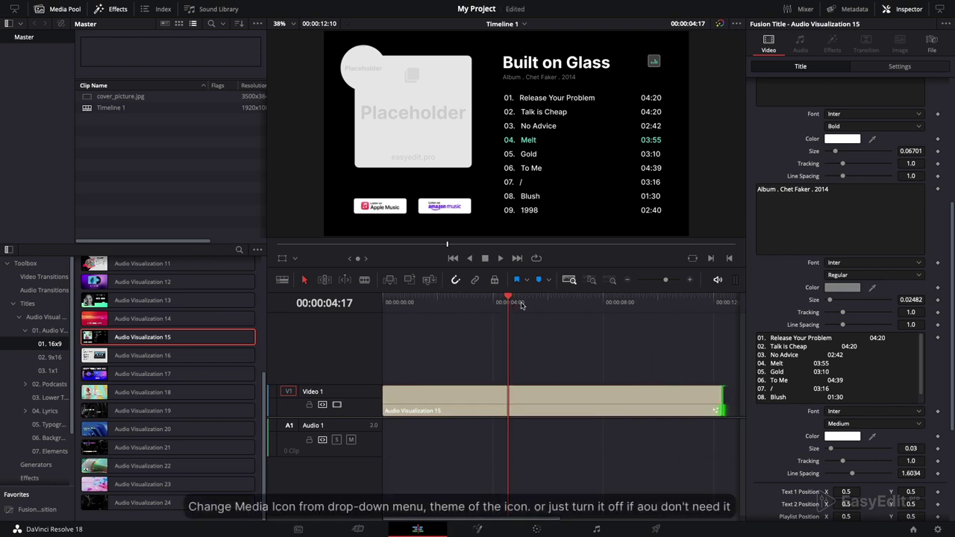
left_click(567, 302)
left_click(548, 401)
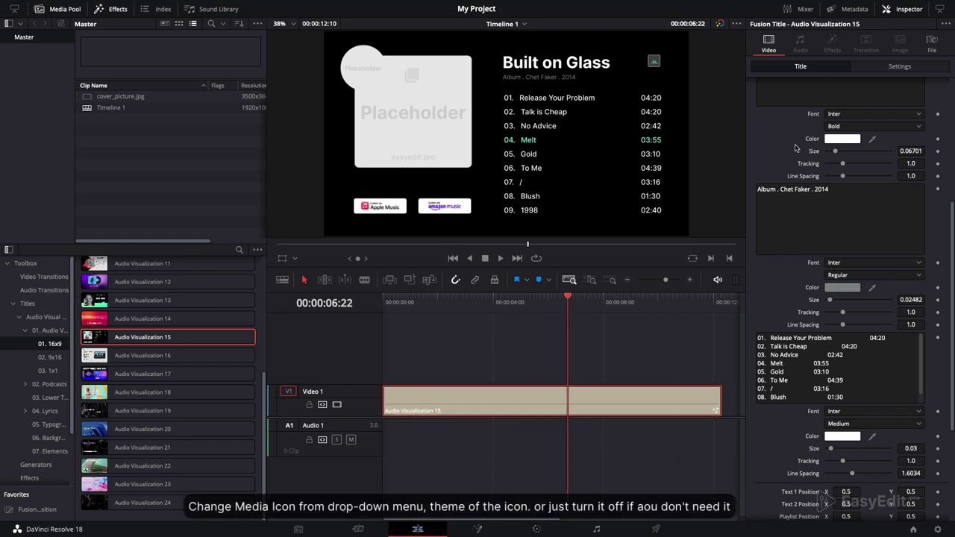
Set Icon 1 to Castbox with the light theme and Icon 2 to Overcast
scroll(803, 147, "up", 6)
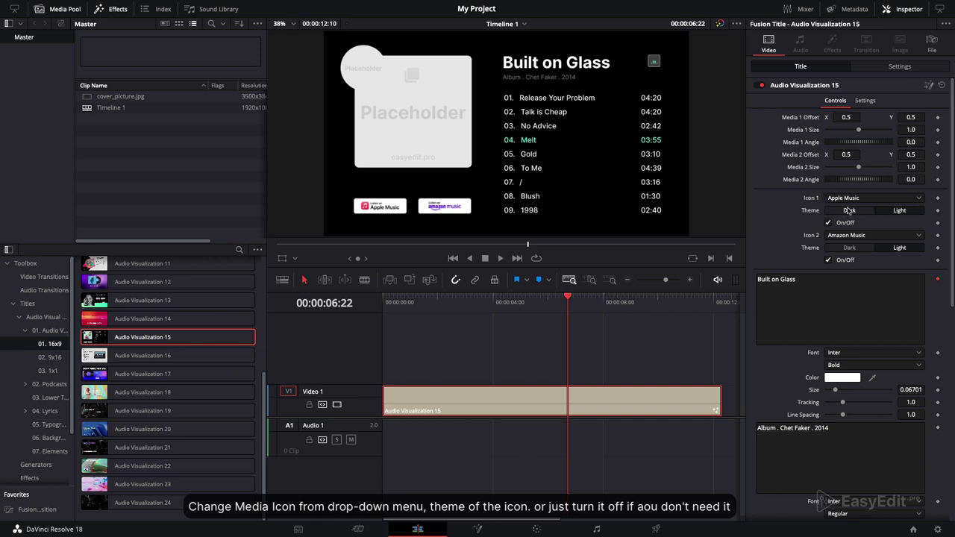
left_click(846, 198)
left_click(851, 234)
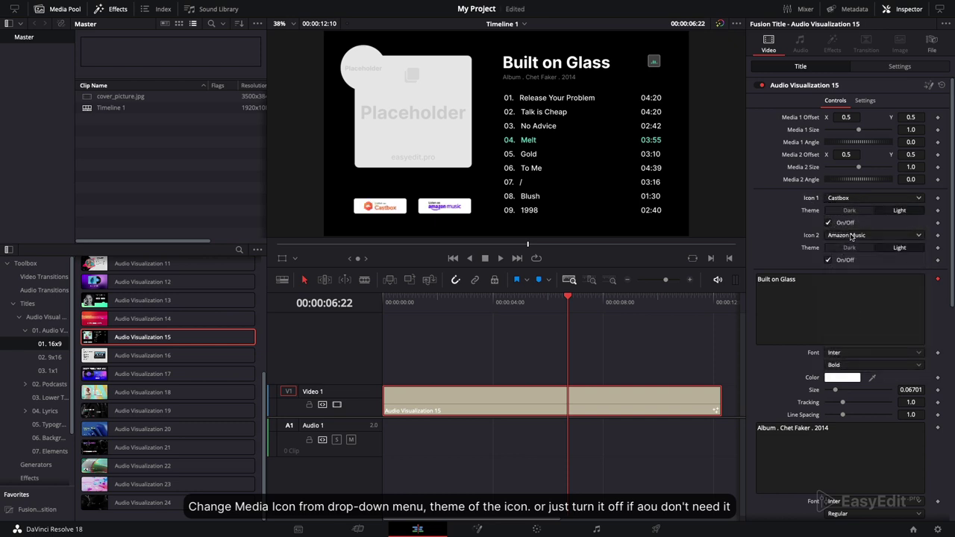
left_click(901, 211)
left_click(871, 236)
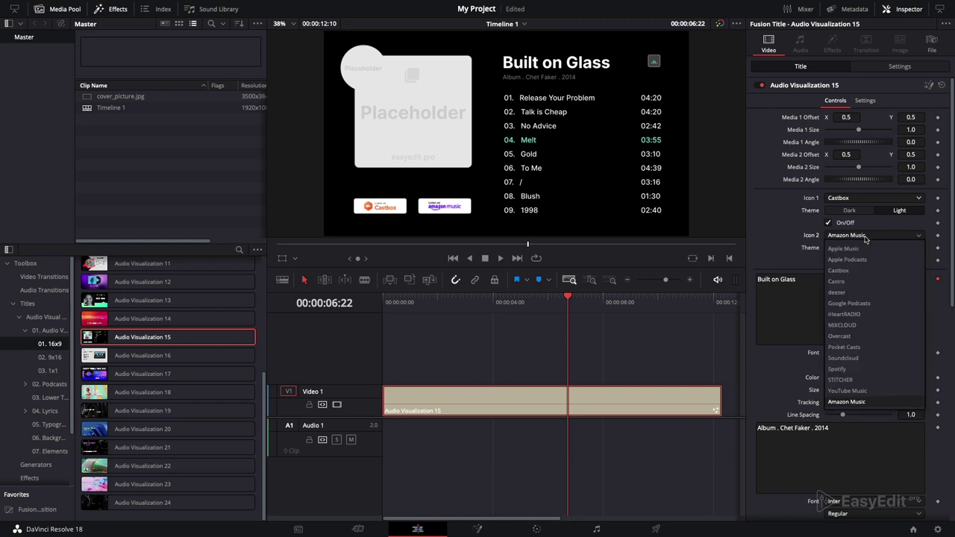
left_click(870, 335)
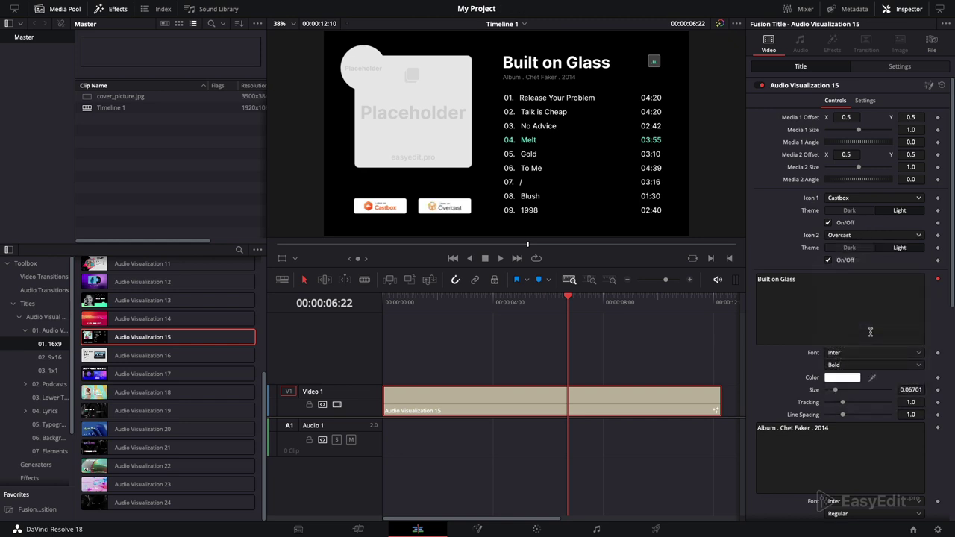
left_click(836, 260)
left_click(837, 260)
left_click(843, 223)
scroll(846, 233, "down", 8)
scroll(846, 233, "down", 3)
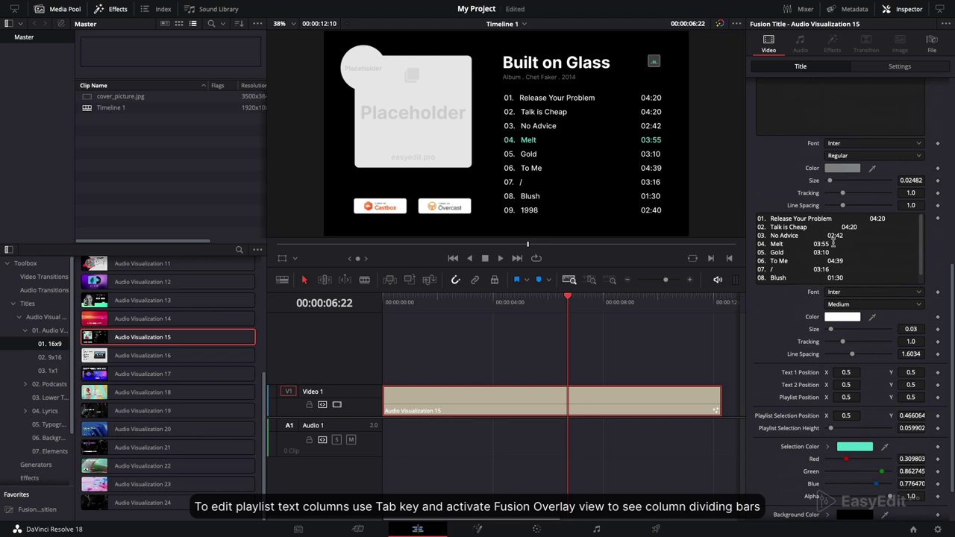
Turn on the Fusion Overlay to show the playlist's column dividing bars
left_click(855, 237)
left_click_drag(854, 279, 649, 166)
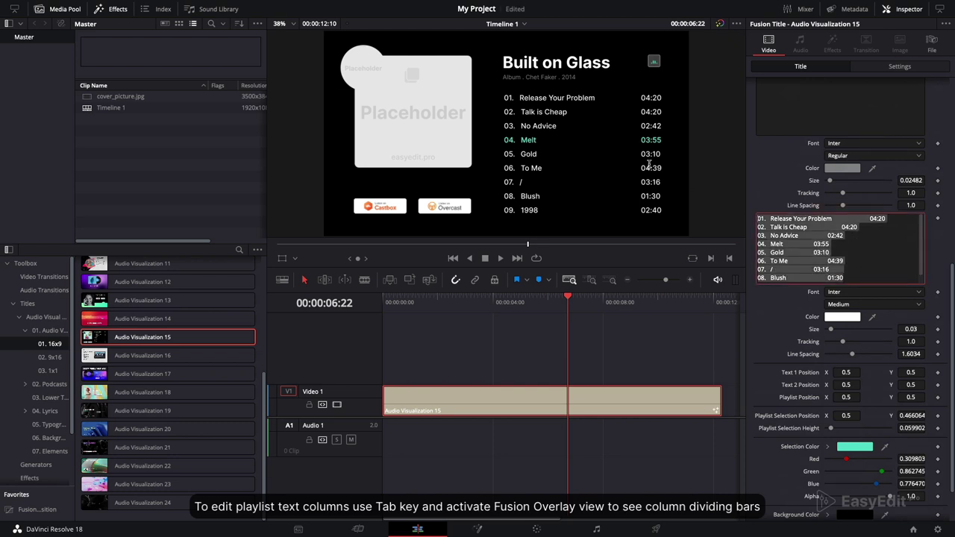
left_click(885, 253)
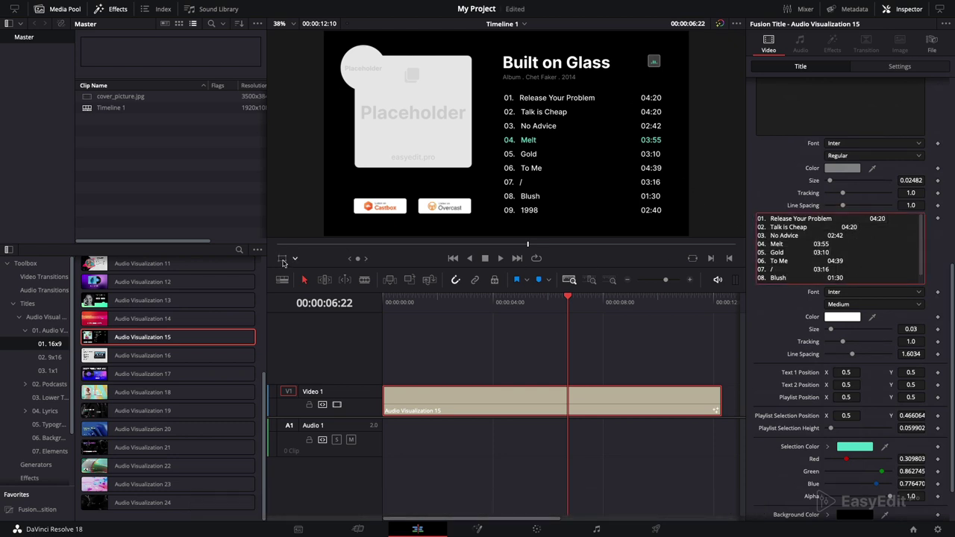
left_click(295, 259)
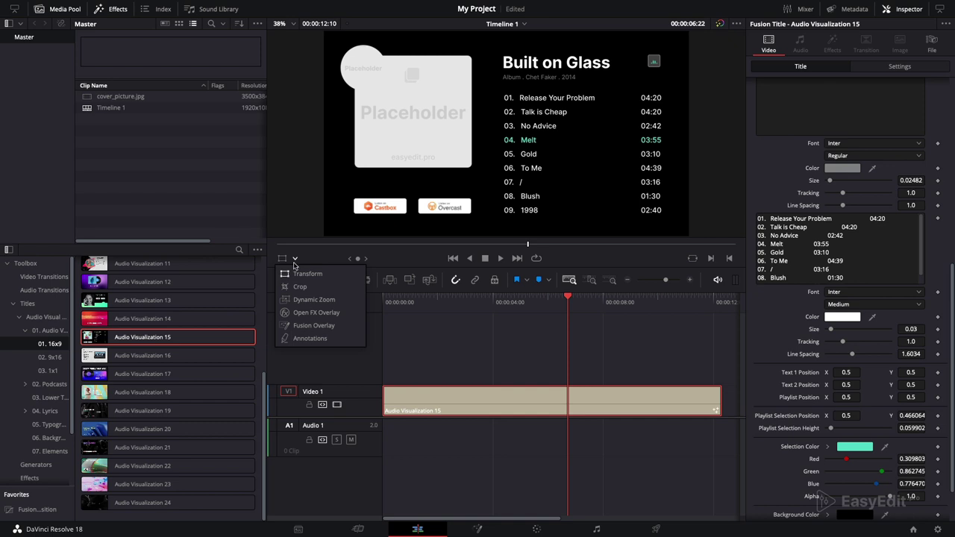
left_click(313, 326)
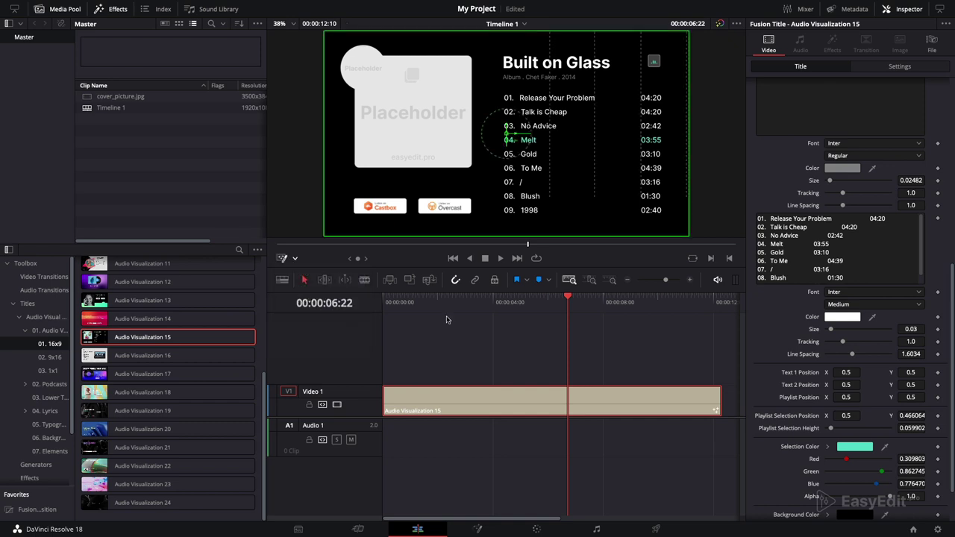
Reposition the durations column tab stop and shorten the first playlist line's spacing
left_click_drag(585, 127, 505, 154)
left_click_drag(510, 110, 494, 158)
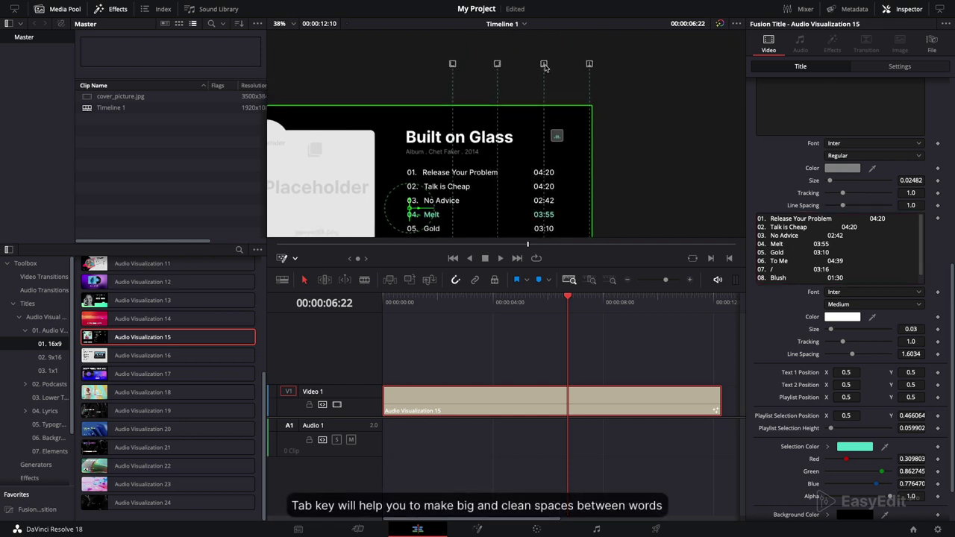
mouse_move(544, 67)
left_mouse_down()
mouse_move(539, 79)
mouse_move(551, 81)
mouse_move(539, 82)
mouse_move(557, 74)
left_mouse_up()
left_click_drag(545, 156, 543, 105)
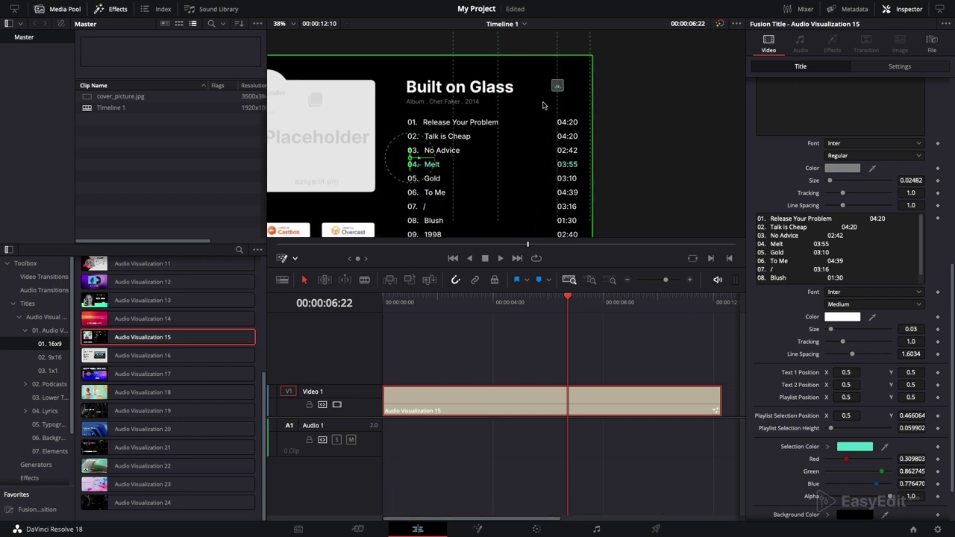
left_click(873, 218)
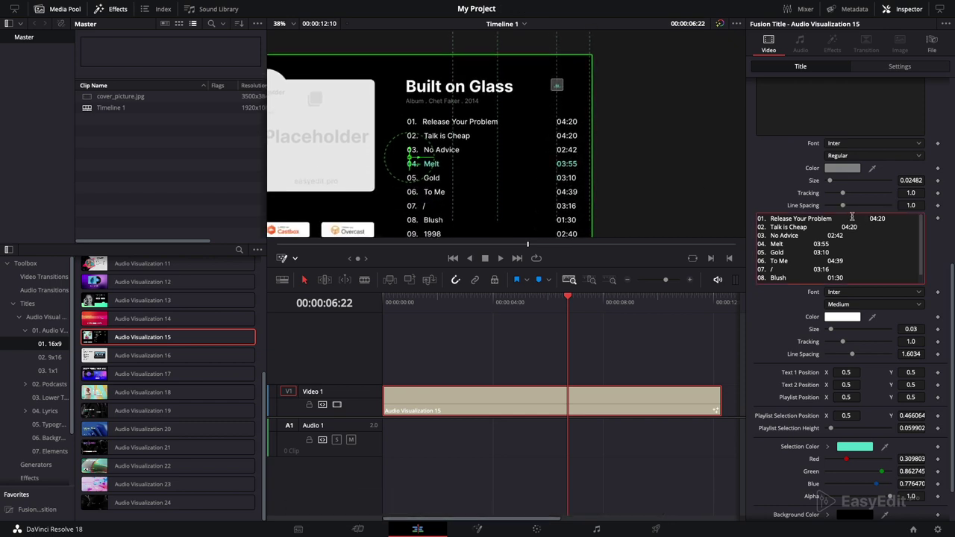
key("BackSpace")
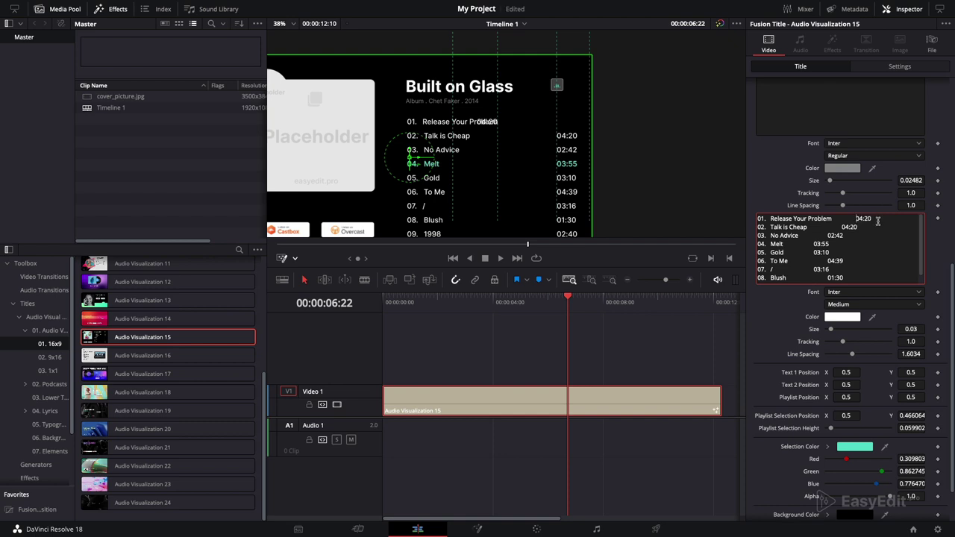
Restore the first playlist line's tab spacing with the preview back in full view
key("Tab")
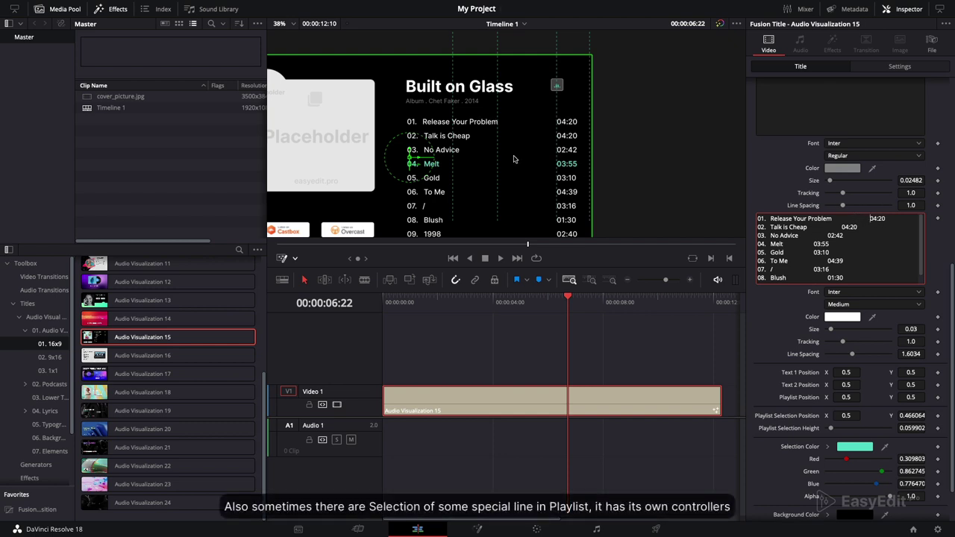
left_click_drag(514, 159, 597, 142)
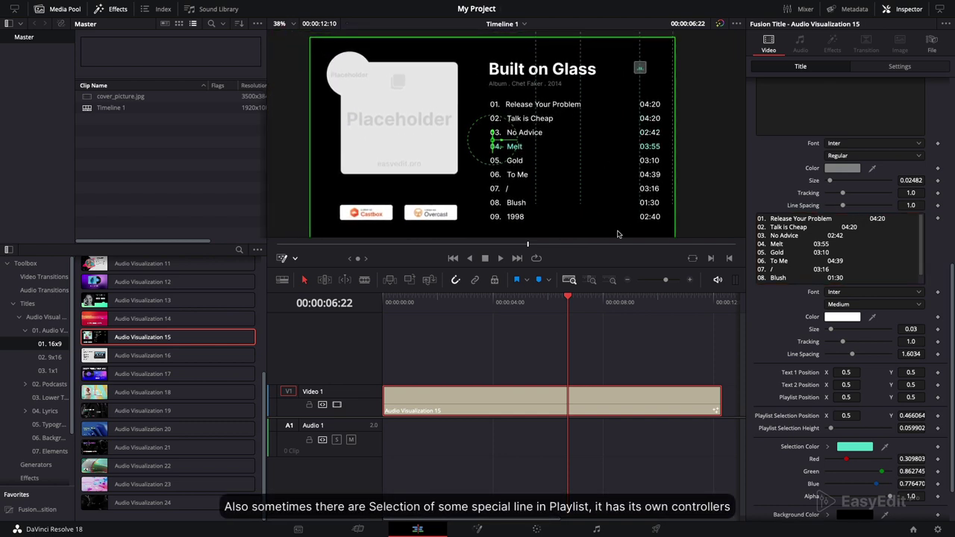
scroll(845, 360, "down", 2)
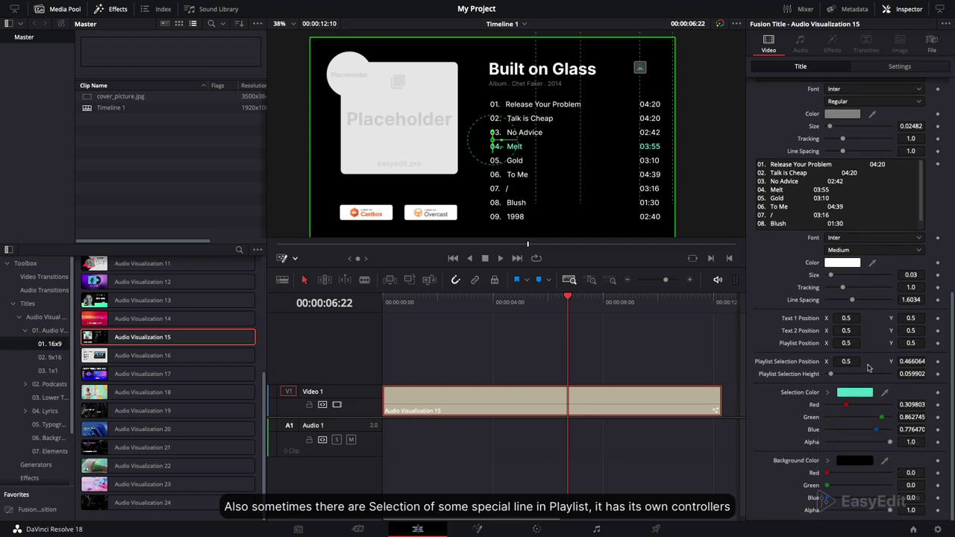
Move the playlist highlight up to the first track, hide the dividing bars, then return it toward 04. Melt
left_click_drag(911, 361, 935, 361)
left_click(528, 349)
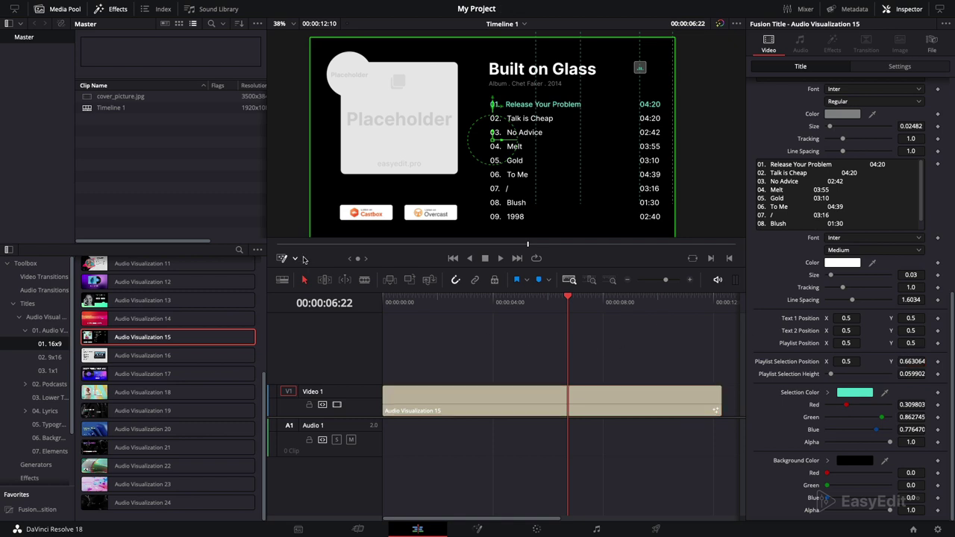
left_click(283, 259)
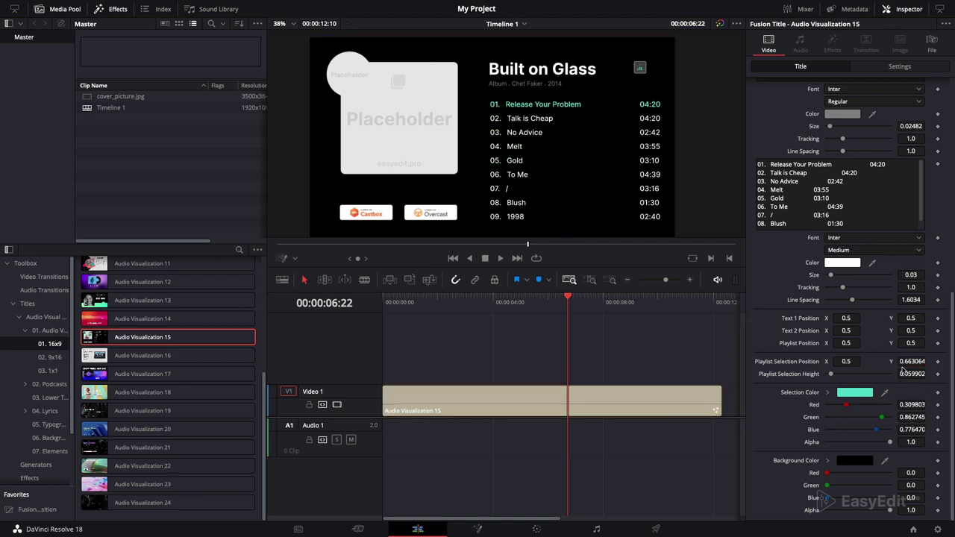
mouse_move(902, 364)
left_mouse_down()
mouse_move(928, 361)
mouse_move(908, 362)
left_mouse_up()
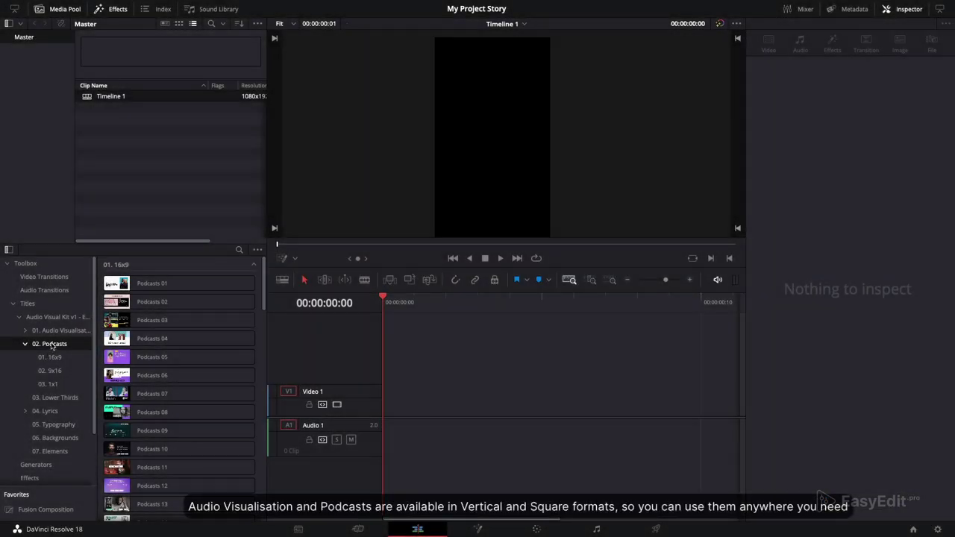
Open the 9x16 Podcasts title folder and scroll through its vertical templates
left_click(50, 370)
scroll(135, 356, "down", 3)
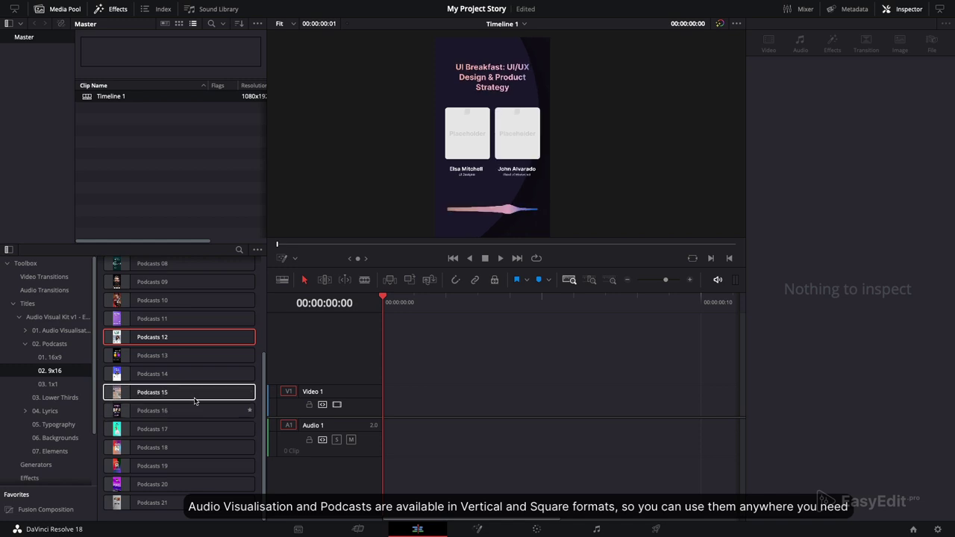
scroll(194, 401, "up", 3)
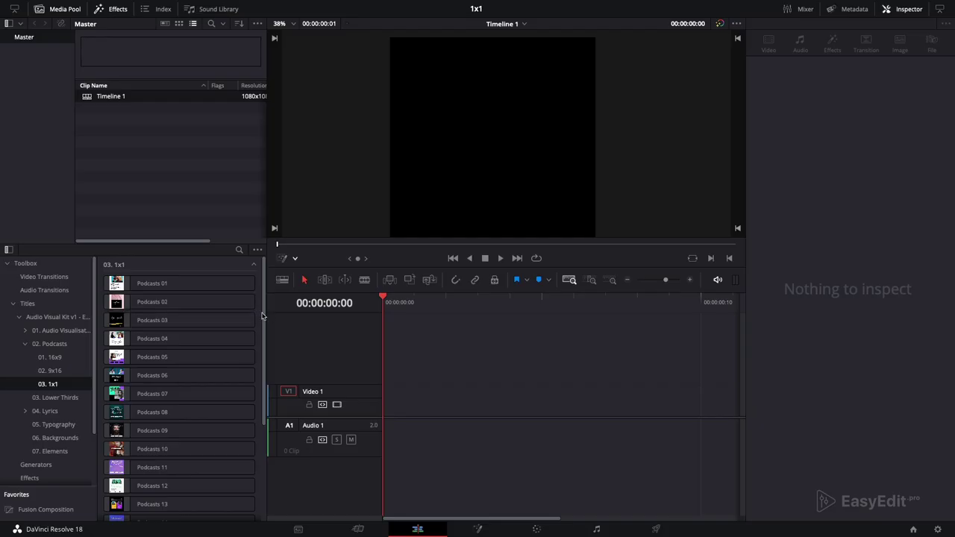
scroll(171, 431, "down", 3)
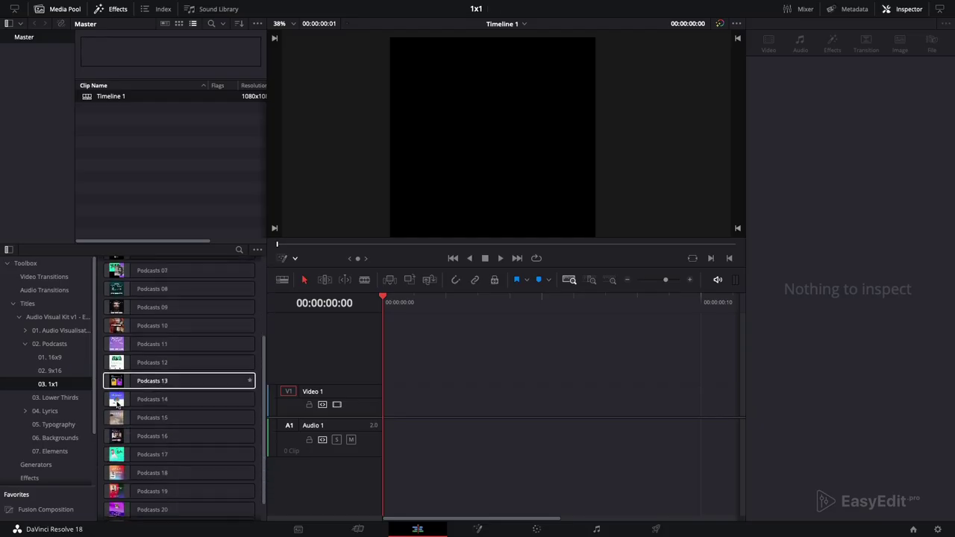